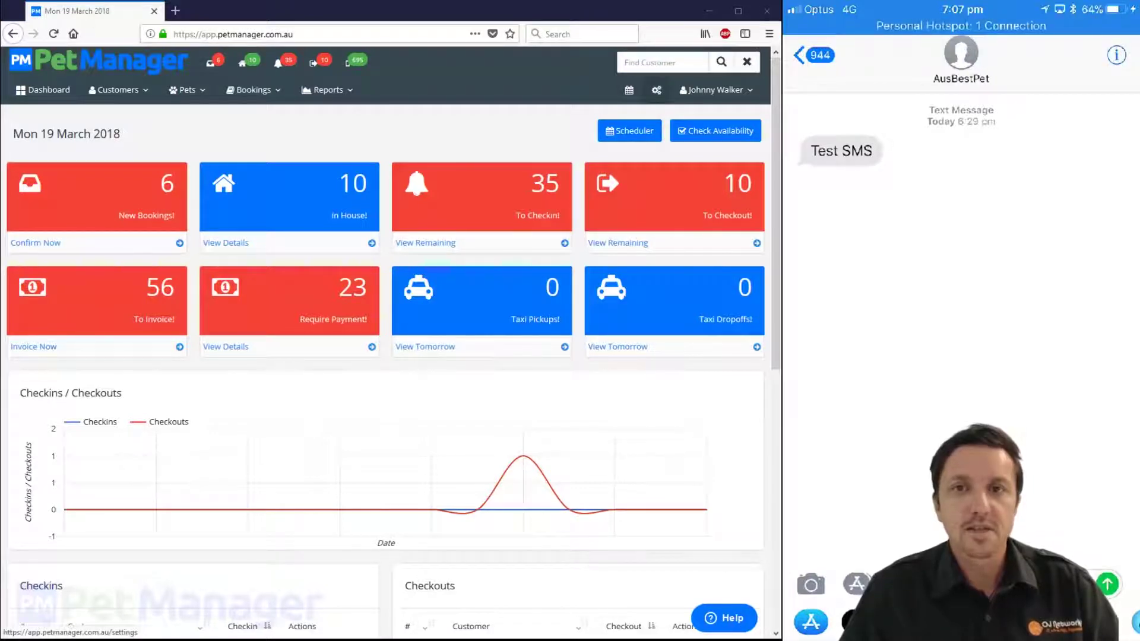
Purchase the 100 SMS Pack (20c per sms) for $20.00 from the SMS packages in the account billing settings
{"action": "left_click", "coordinate": [656, 90]}
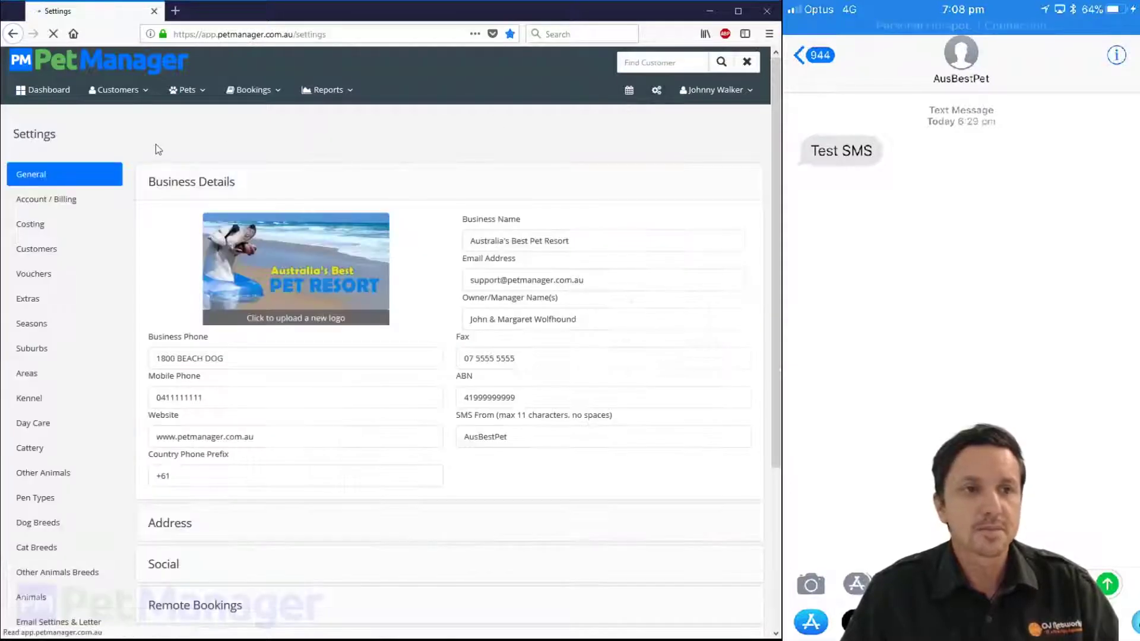
{"action": "left_click", "coordinate": [45, 202]}
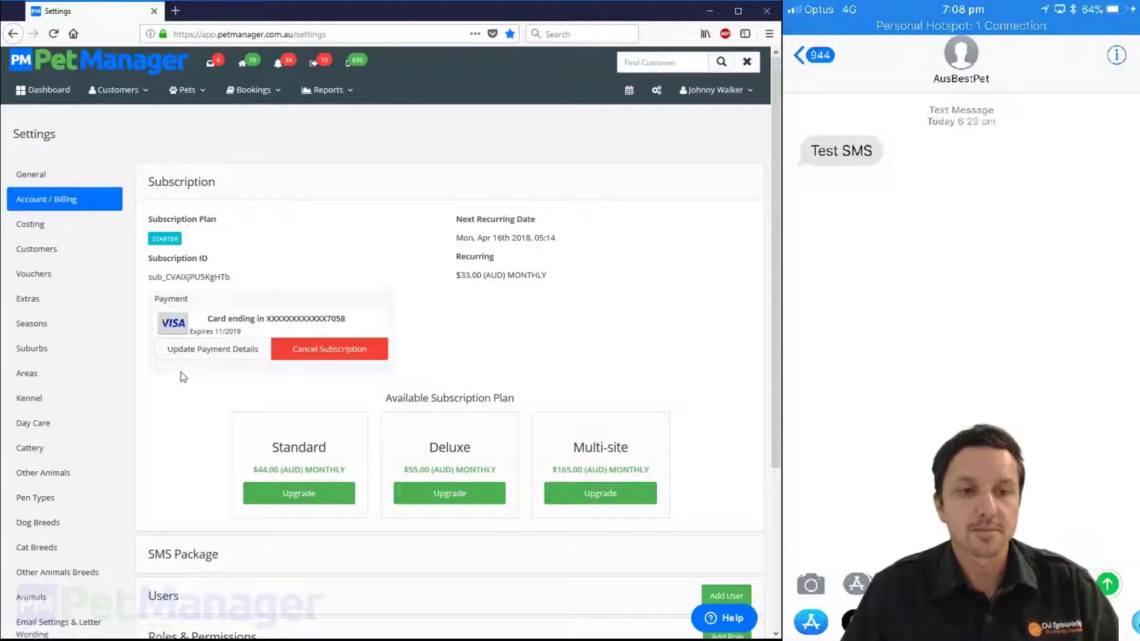
{"action": "scroll", "coordinate": [179, 377], "scroll_direction": "down", "scroll_amount": 5}
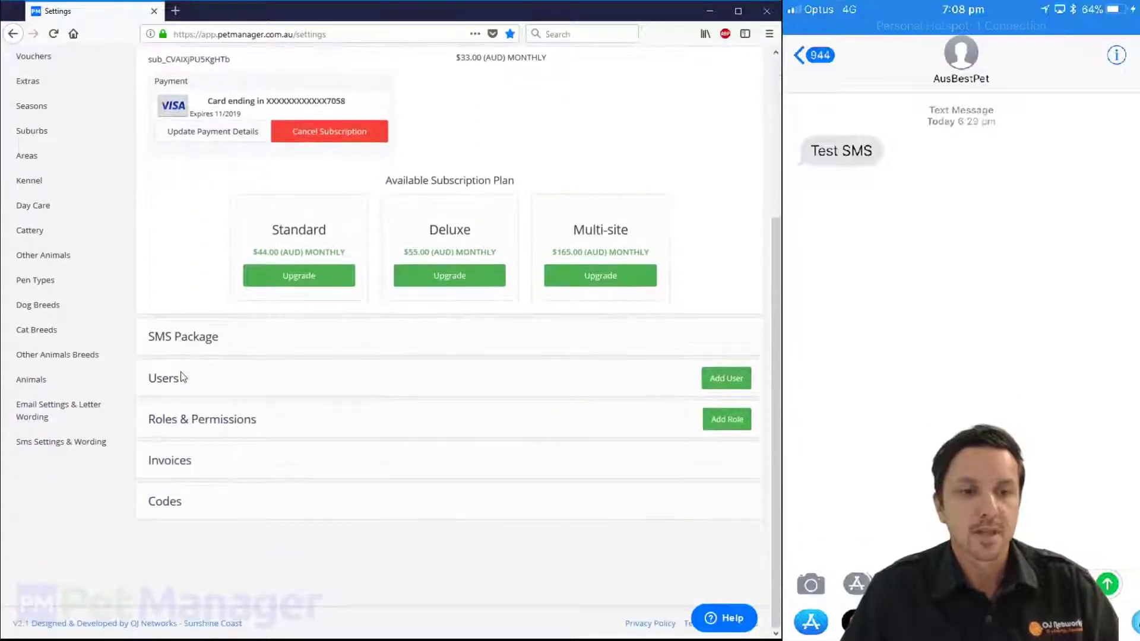
{"action": "left_click", "coordinate": [203, 338]}
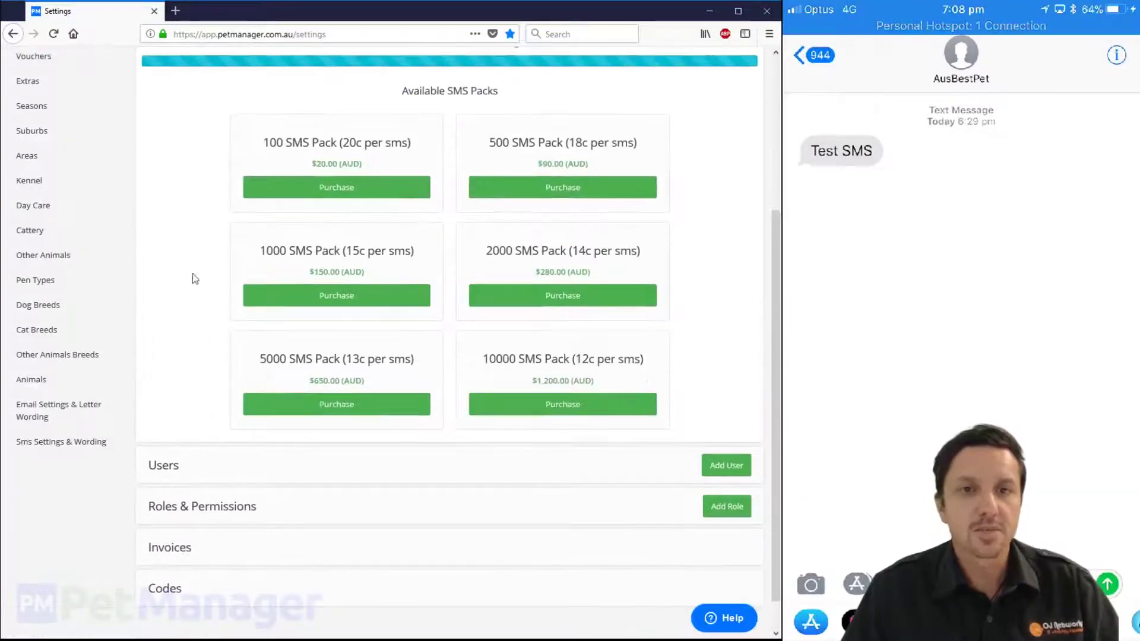
{"action": "scroll", "coordinate": [203, 229], "scroll_direction": "up", "scroll_amount": 3}
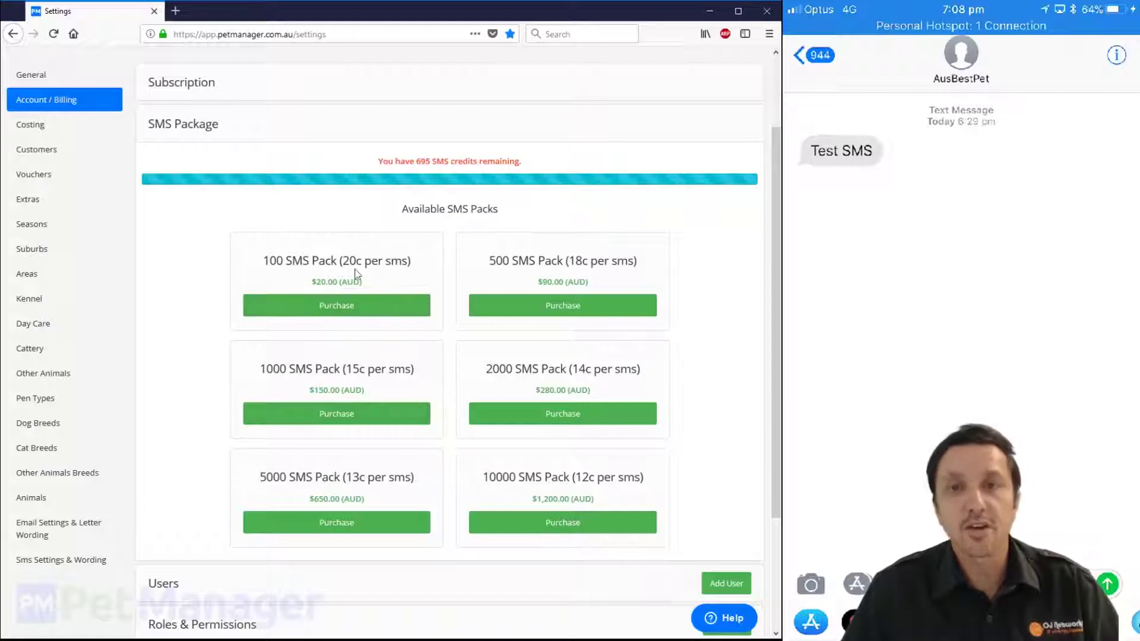
{"action": "left_click", "coordinate": [376, 313]}
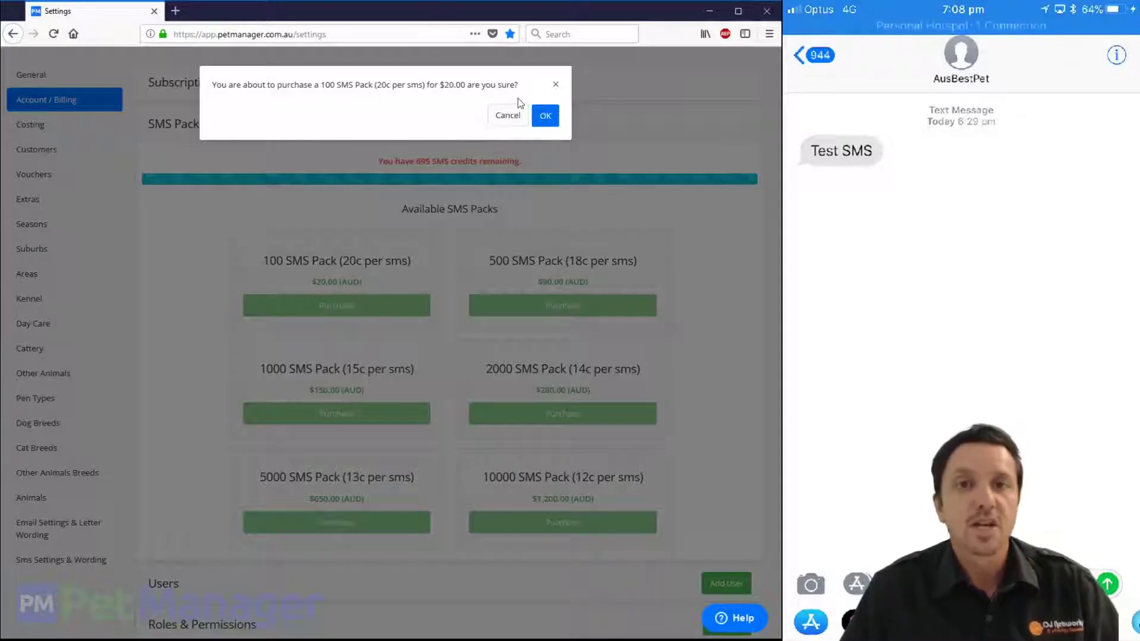
{"action": "left_click", "coordinate": [550, 126]}
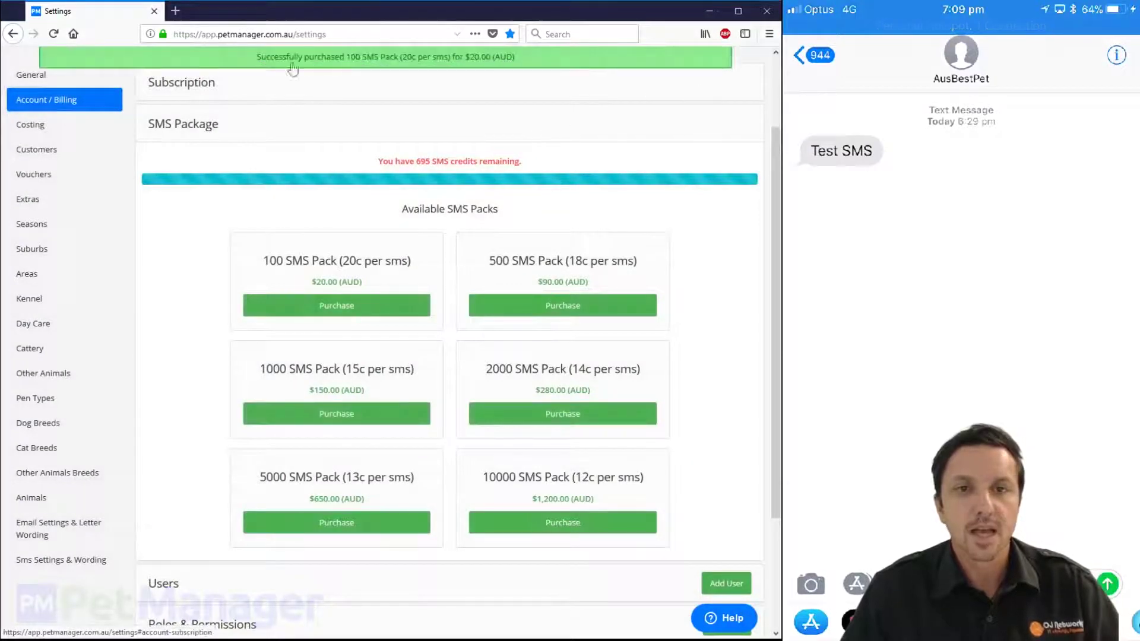
Reload the settings page and reopen the SMS Package section in Account / Billing to check the remaining SMS credits
{"action": "left_click", "coordinate": [775, 74]}
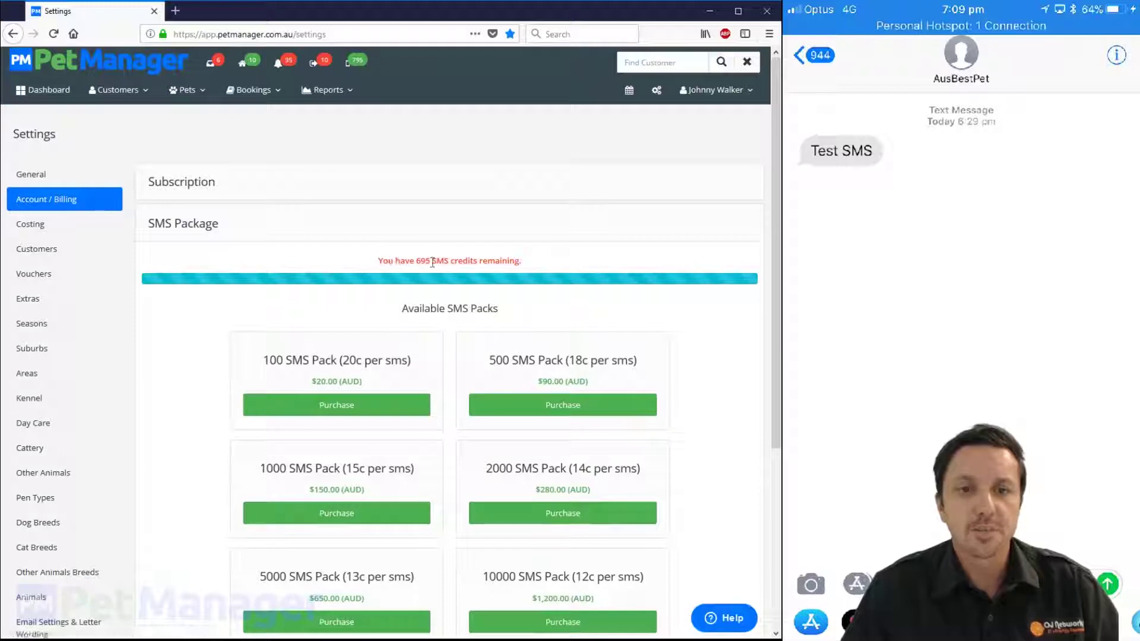
{"action": "left_click", "coordinate": [54, 33]}
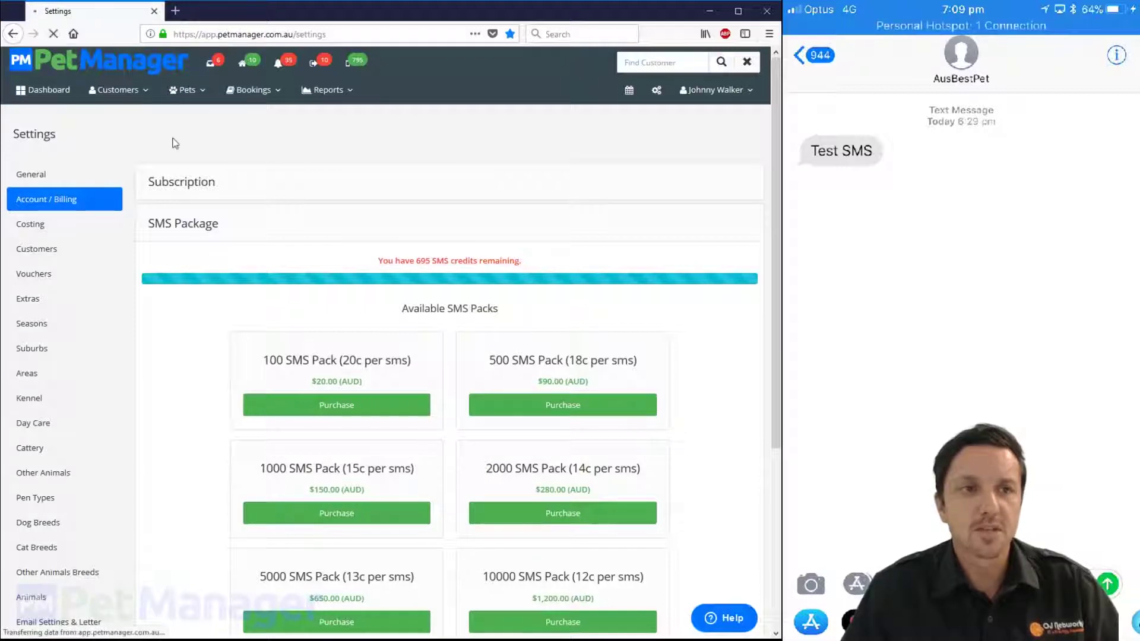
{"action": "left_click", "coordinate": [58, 203]}
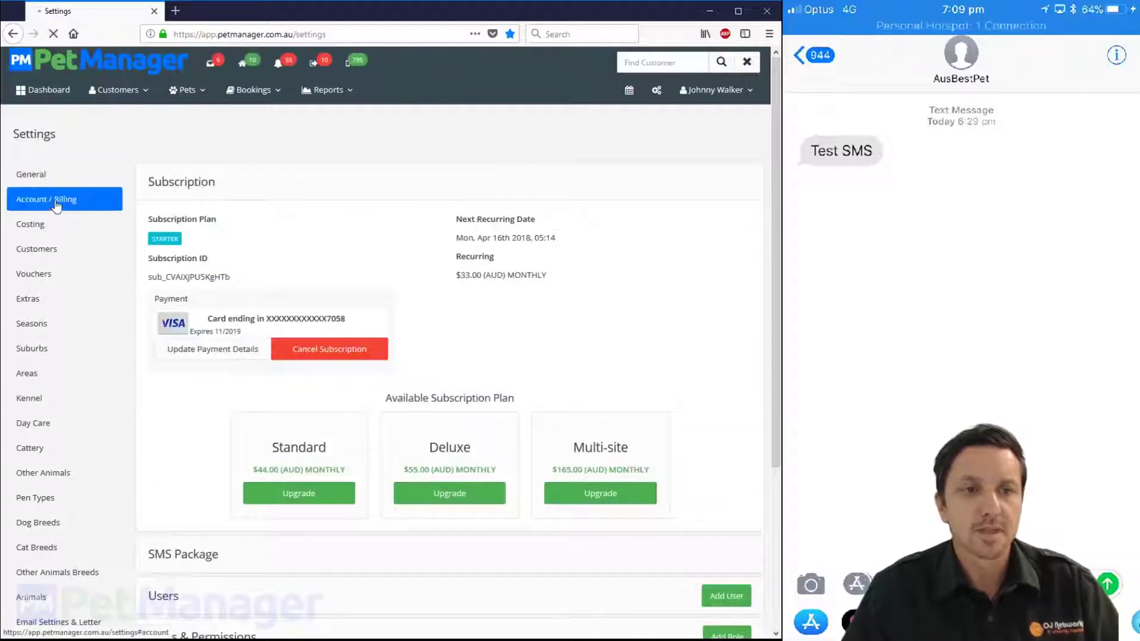
{"action": "left_click", "coordinate": [217, 553]}
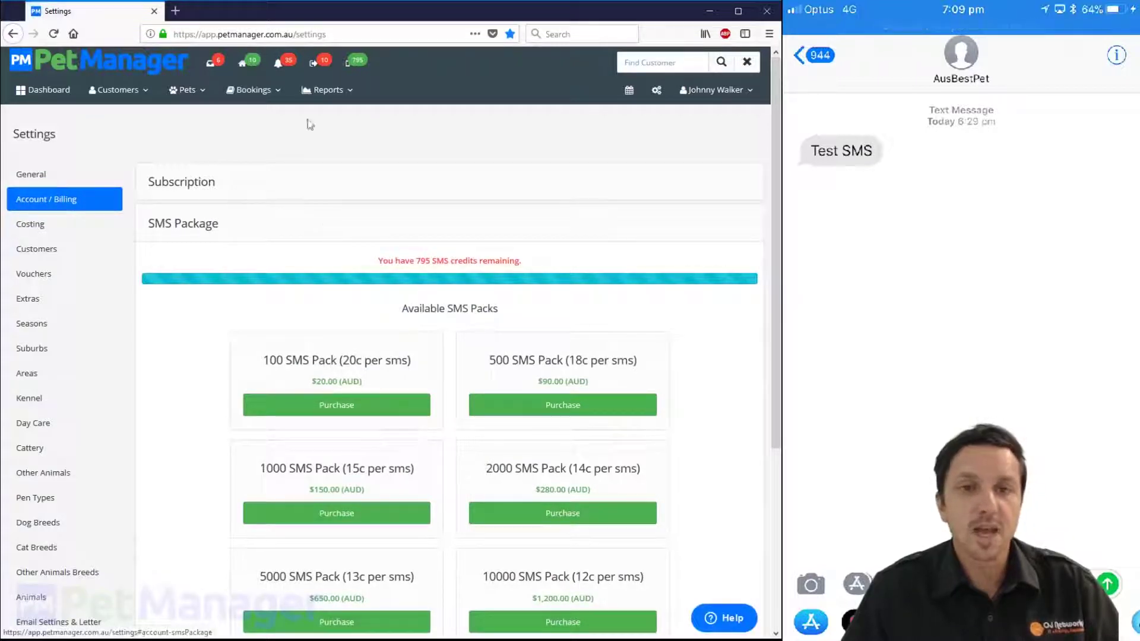
Review the SMS From sender name in the business details of the General settings
{"action": "left_click", "coordinate": [58, 180]}
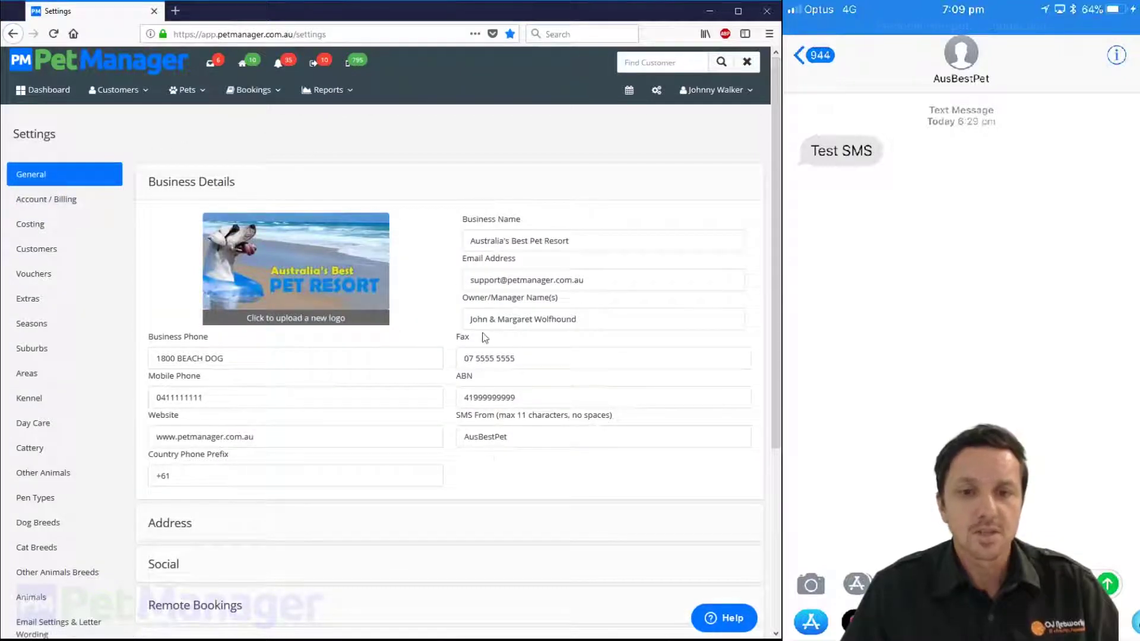
{"action": "scroll", "coordinate": [534, 437], "scroll_direction": "down", "scroll_amount": 3}
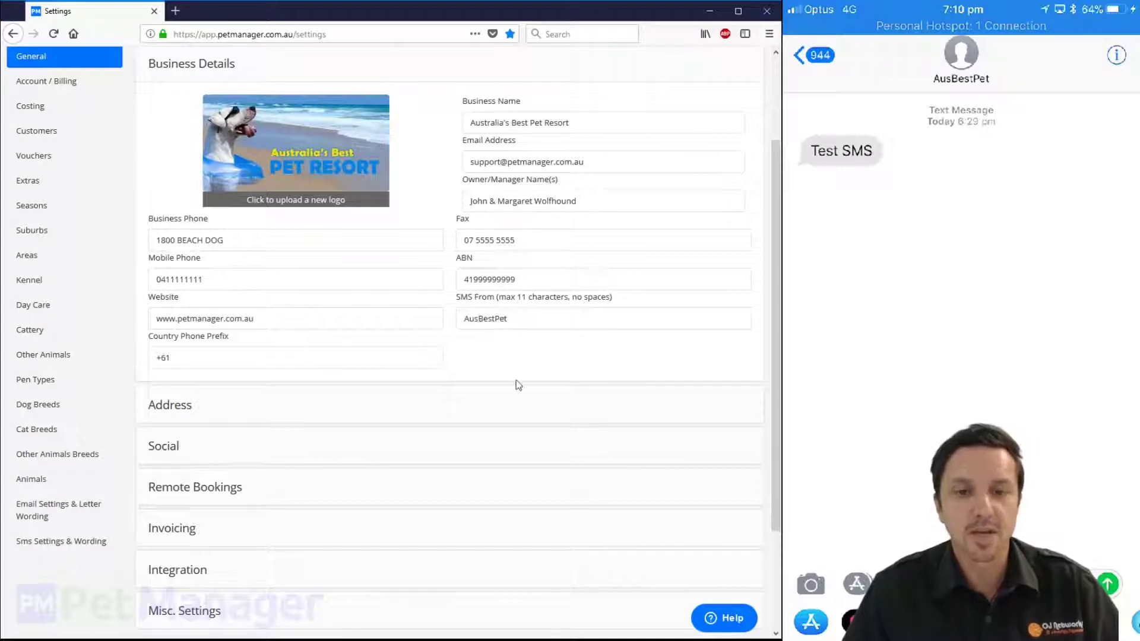
{"action": "scroll", "coordinate": [525, 327], "scroll_direction": "down", "scroll_amount": 3}
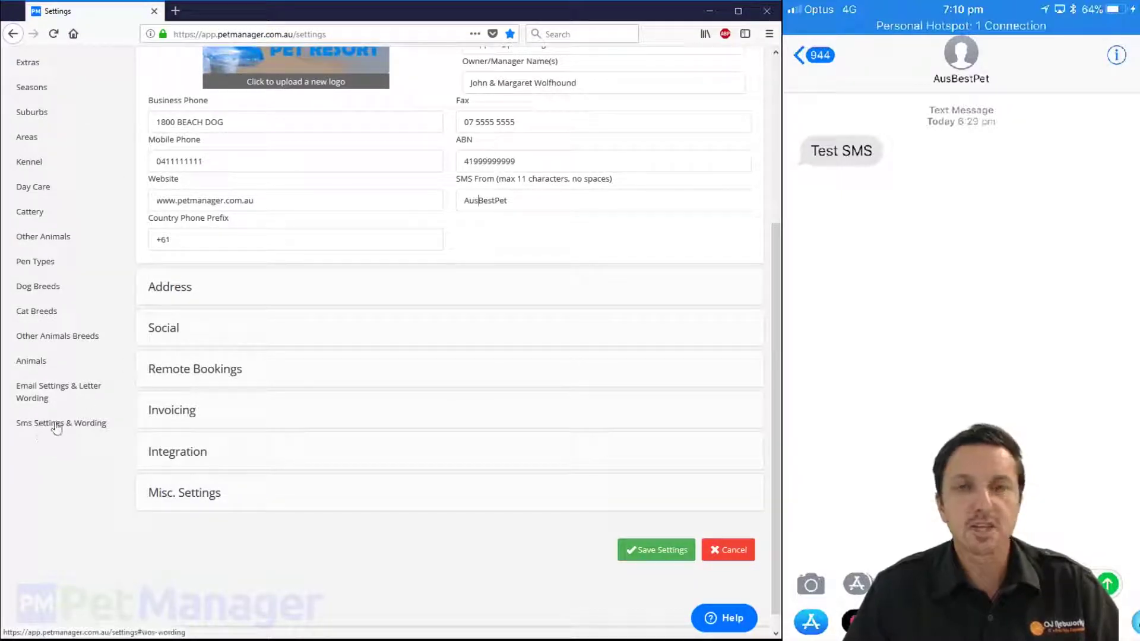
Enable the SMS Low Credit Warning in the SMS settings and view the available start times for automated SMS
{"action": "left_click", "coordinate": [57, 425]}
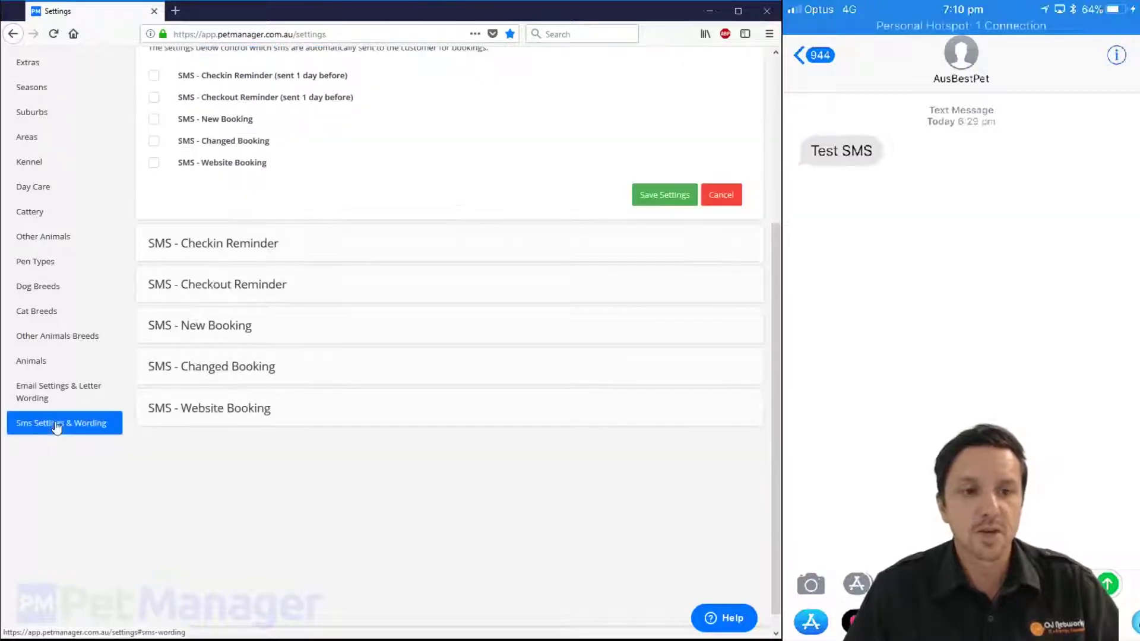
{"action": "scroll", "coordinate": [422, 207], "scroll_direction": "up", "scroll_amount": 5}
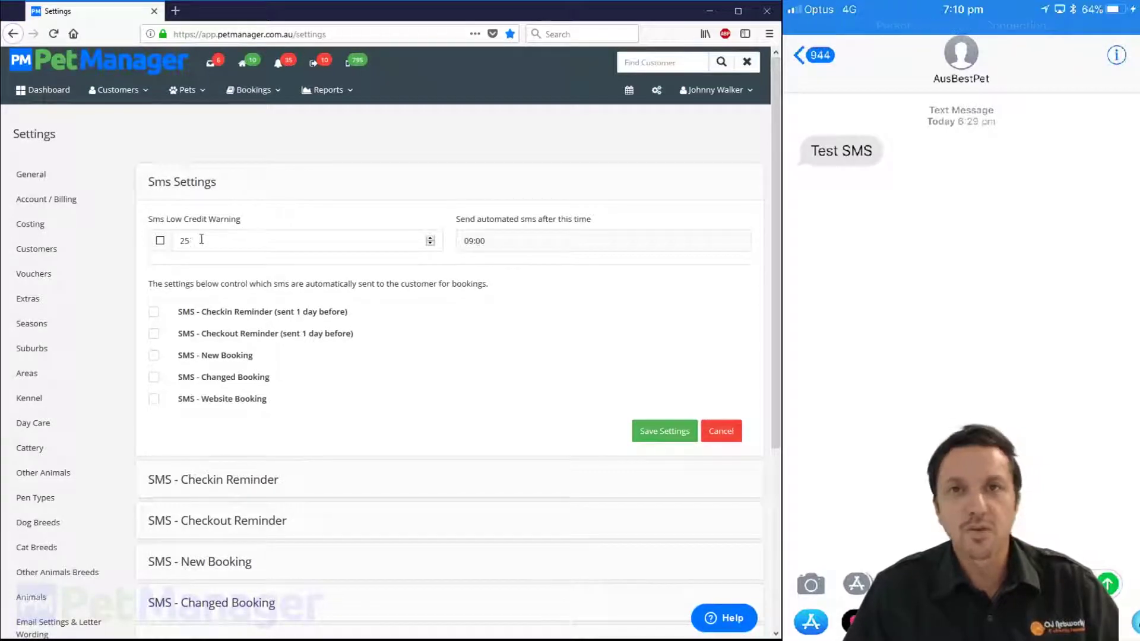
{"action": "left_click", "coordinate": [160, 241]}
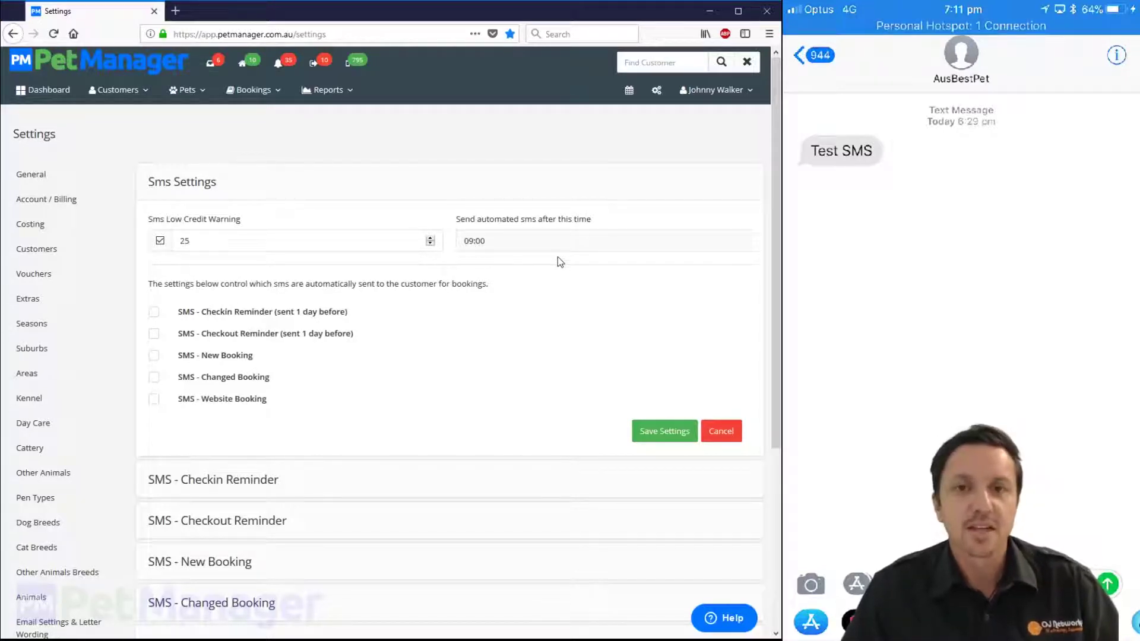
{"action": "left_click", "coordinate": [475, 244]}
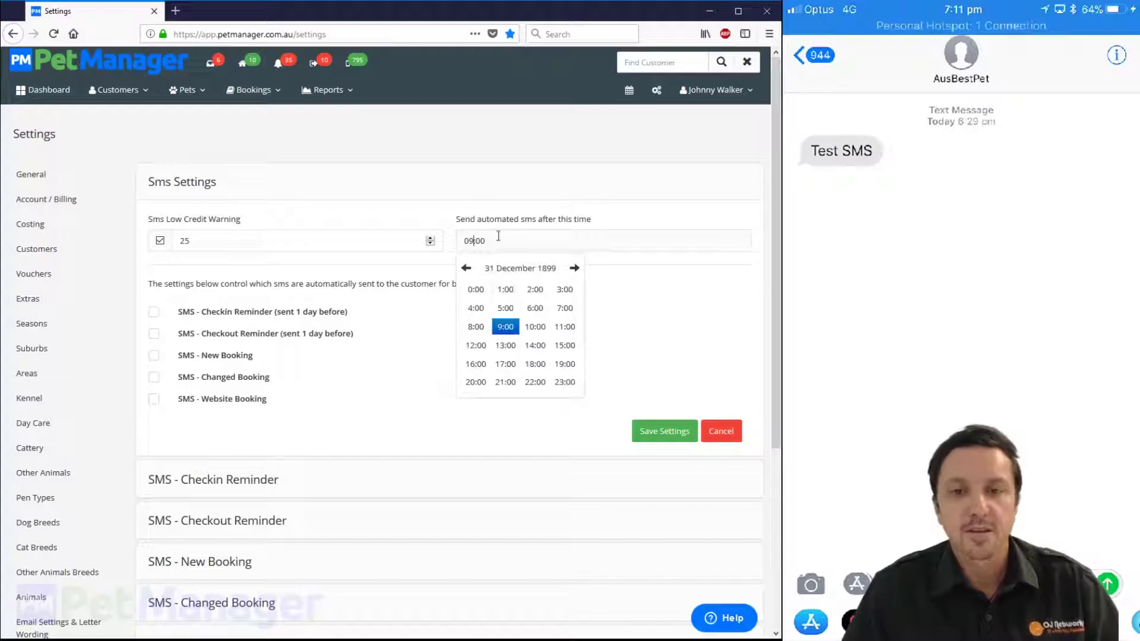
{"action": "left_click", "coordinate": [399, 329]}
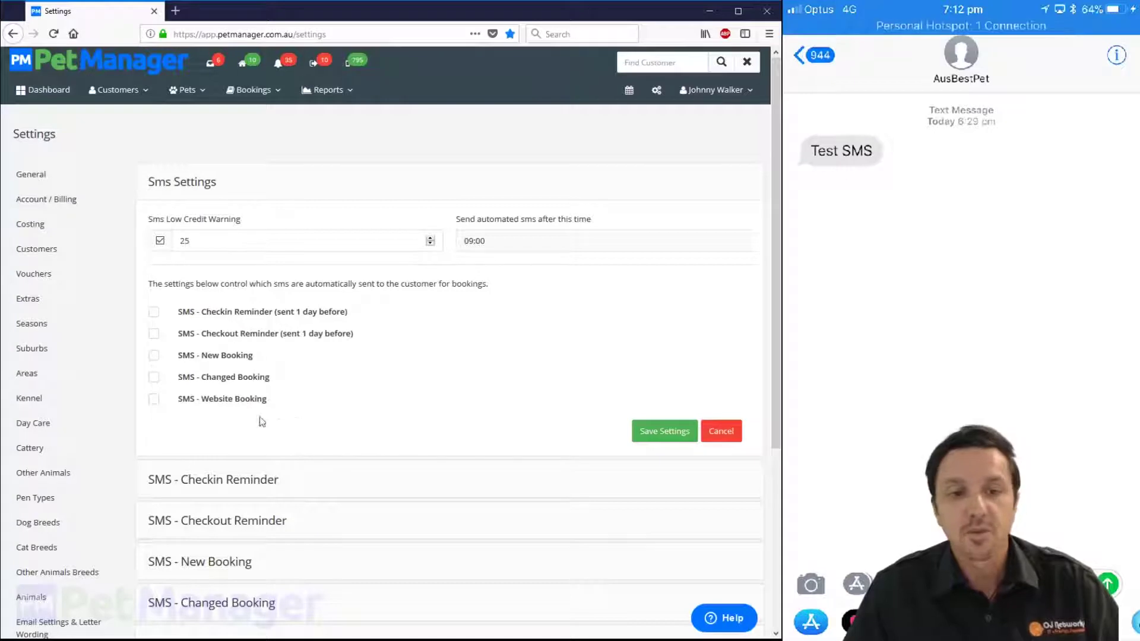
Examine the SMS - Checkin Reminder wording, its {{Booking_Entry}} placeholder and the list of insertable placeholder codes
{"action": "scroll", "coordinate": [326, 443], "scroll_direction": "down", "scroll_amount": 5}
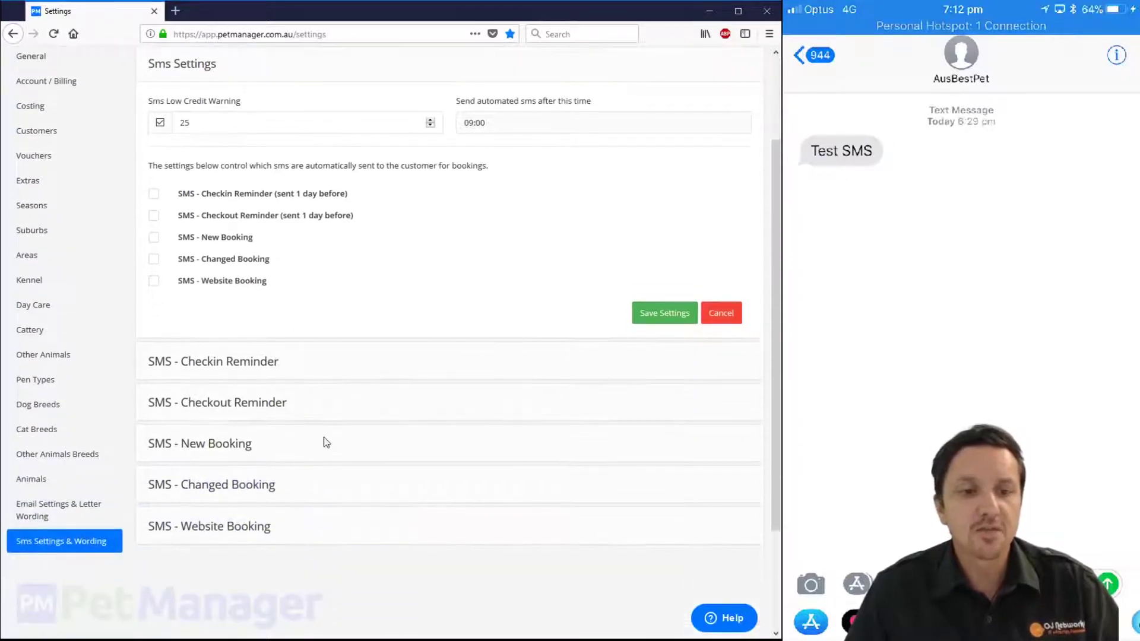
{"action": "left_click", "coordinate": [221, 245]}
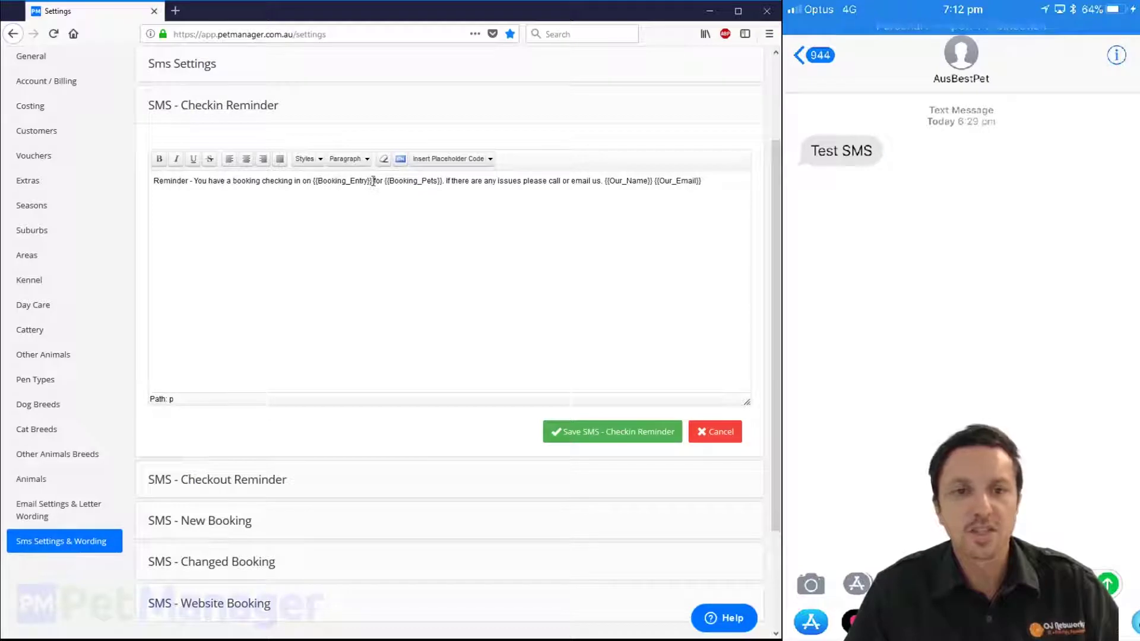
{"action": "left_click_drag", "start_coordinate": [373, 182], "coordinate": [315, 180]}
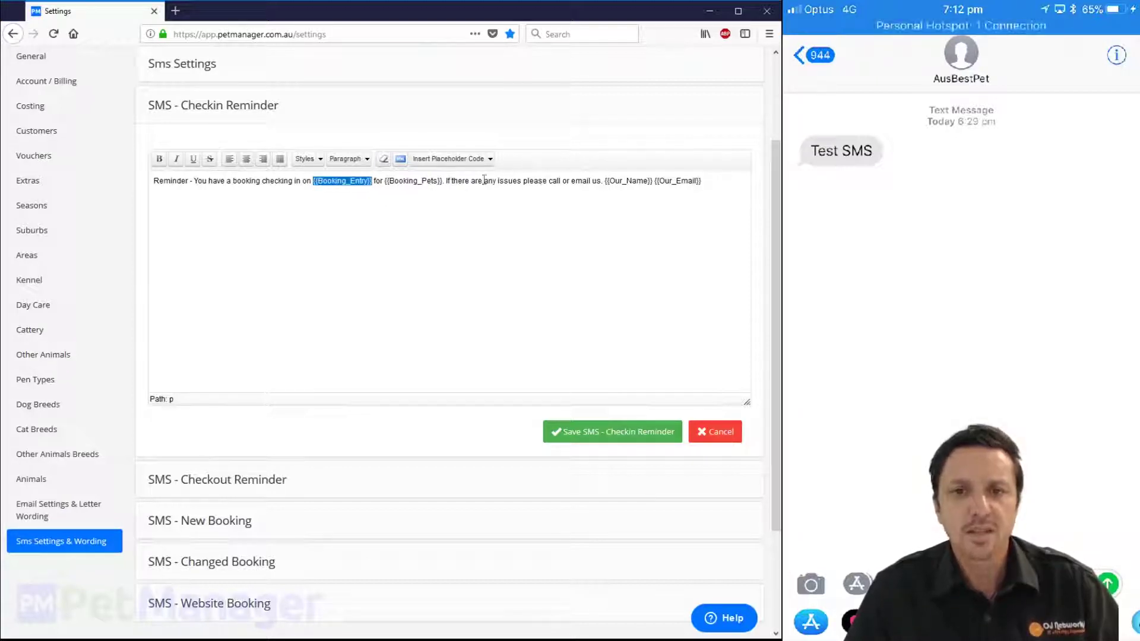
{"action": "left_click", "coordinate": [490, 159]}
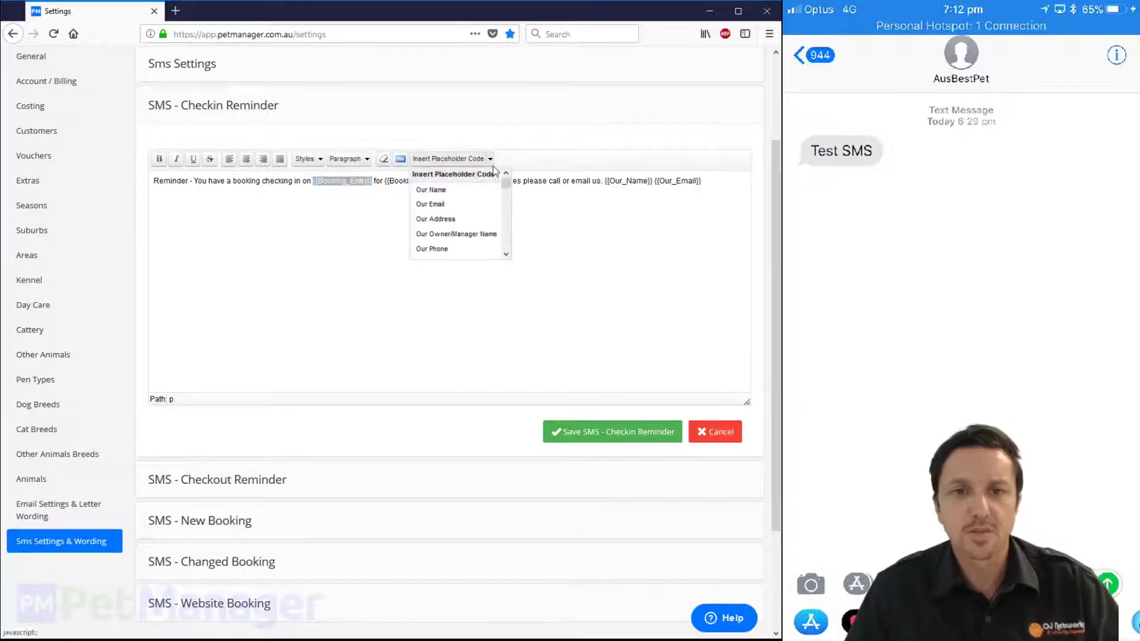
{"action": "scroll", "coordinate": [505, 236], "scroll_direction": "down", "scroll_amount": 3}
{"action": "scroll", "coordinate": [505, 236], "scroll_direction": "down", "scroll_amount": 2}
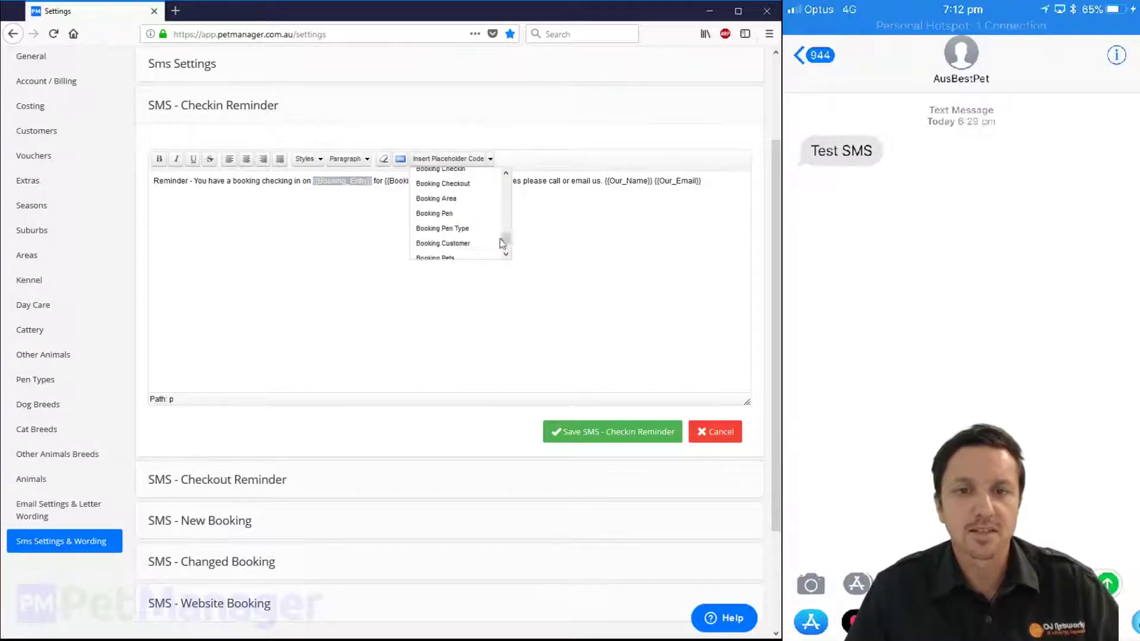
{"action": "left_click", "coordinate": [568, 178]}
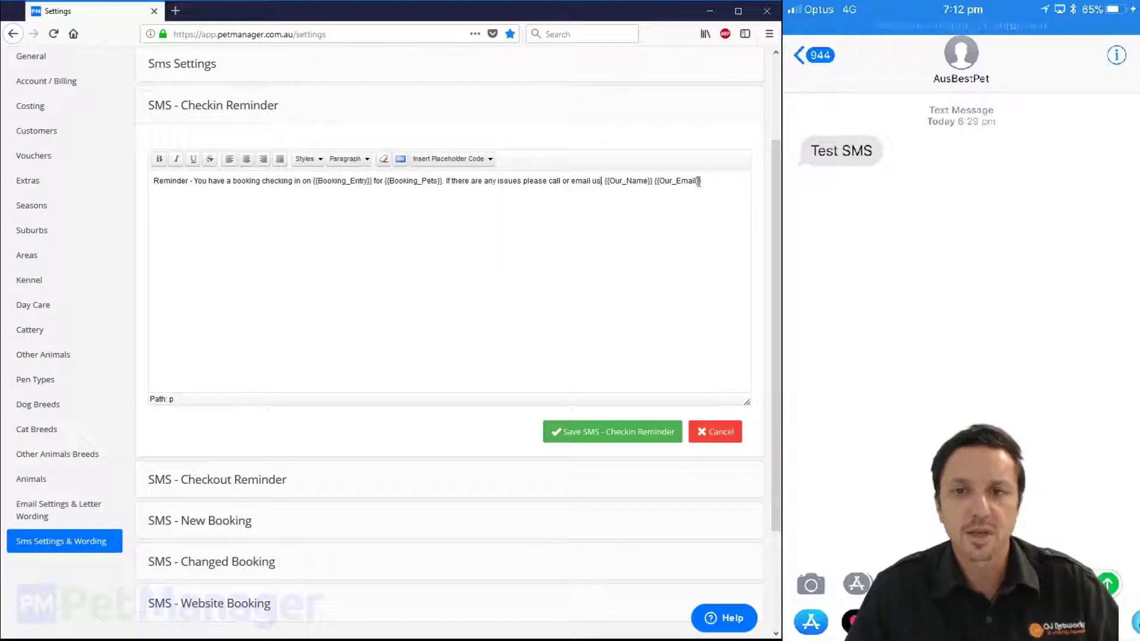
Replace the {{Our_Email}} placeholder at the end of the check-in reminder wording with the Our Mobile placeholder
{"action": "left_click_drag", "start_coordinate": [699, 181], "coordinate": [658, 176]}
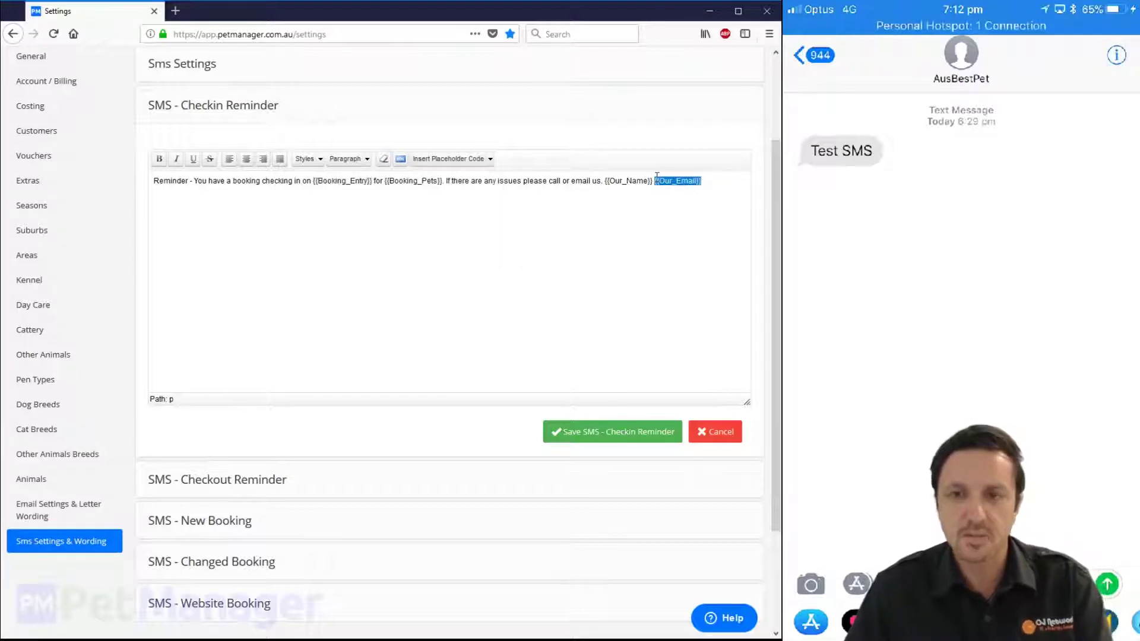
{"action": "key", "text": "BackSpace"}
{"action": "left_click", "coordinate": [450, 158]}
{"action": "scroll", "coordinate": [502, 231], "scroll_direction": "down", "scroll_amount": 2}
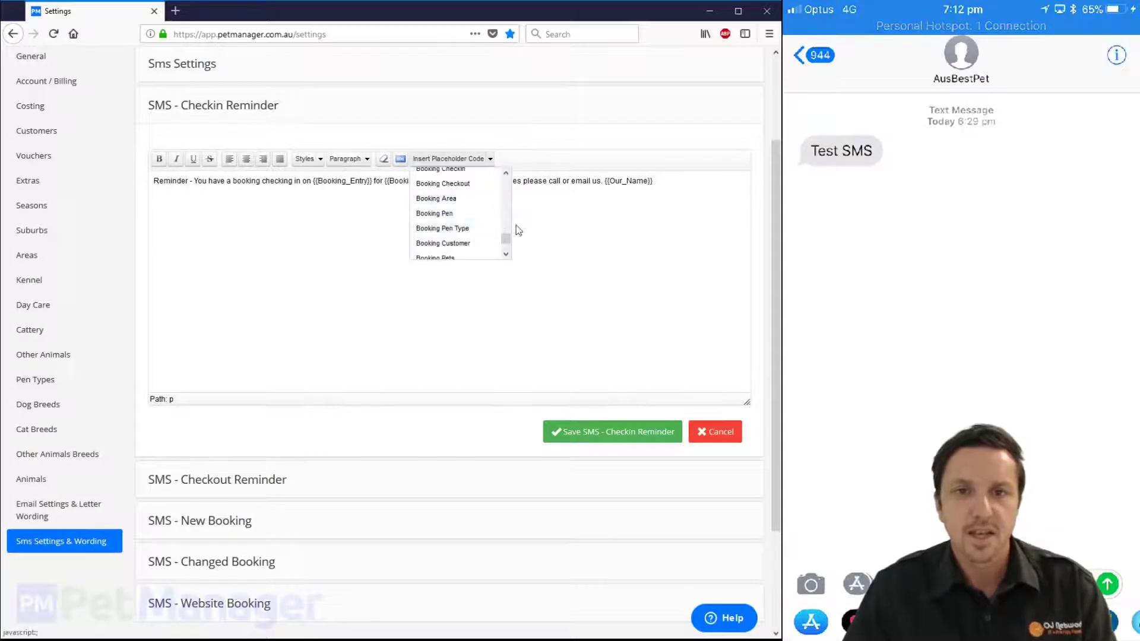
{"action": "left_click_drag", "start_coordinate": [506, 237], "coordinate": [511, 186]}
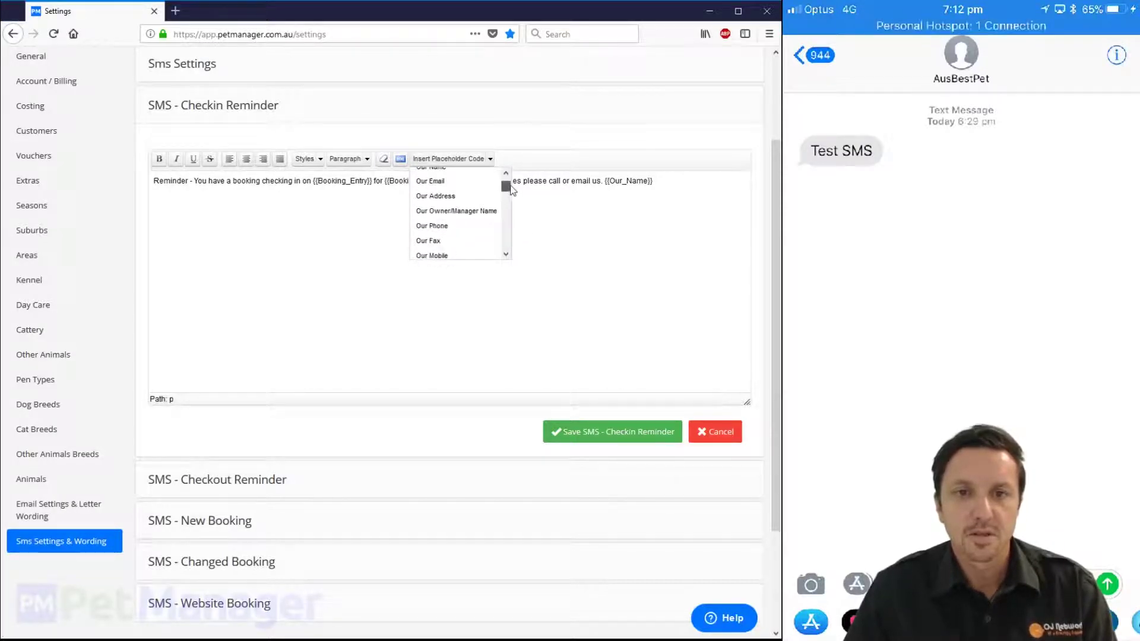
{"action": "left_click", "coordinate": [448, 255]}
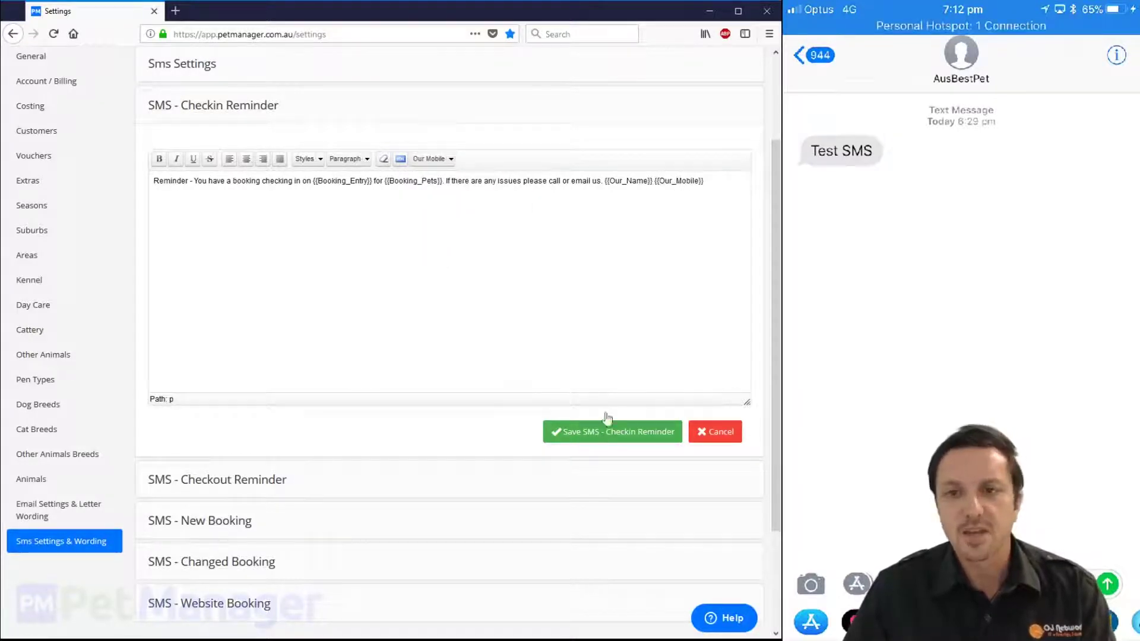
Remove the {{Our_Mobile}} placeholder from the check-in reminder wording and save the template
{"action": "left_click_drag", "start_coordinate": [654, 180], "coordinate": [706, 179]}
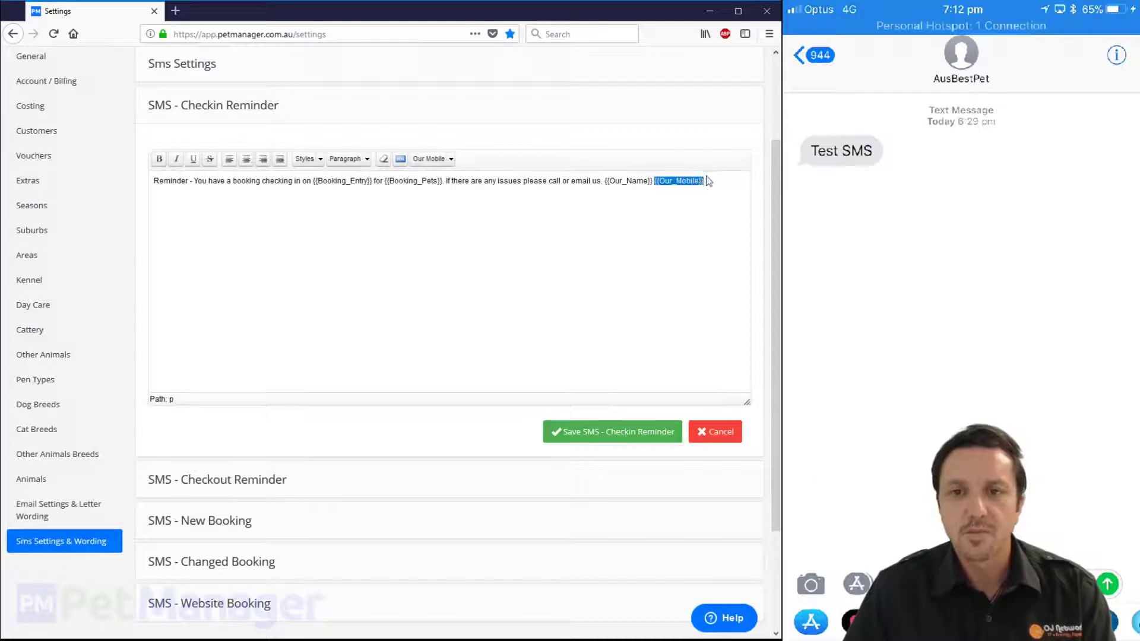
{"action": "key", "text": "BackSpace"}
{"action": "left_click", "coordinate": [611, 433]}
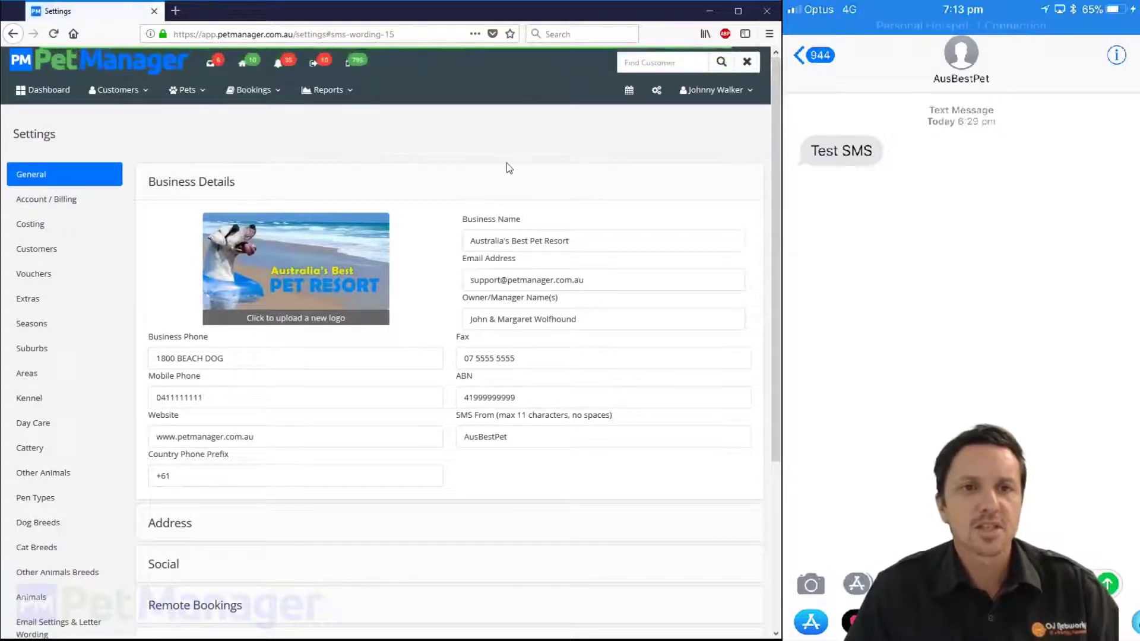
Open Tuffy's booking with the Fri 2 Mar 18 check-in and bring up its Checkin Reminder SMS for sending
{"action": "left_click", "coordinate": [243, 92]}
{"action": "left_click", "coordinate": [274, 148]}
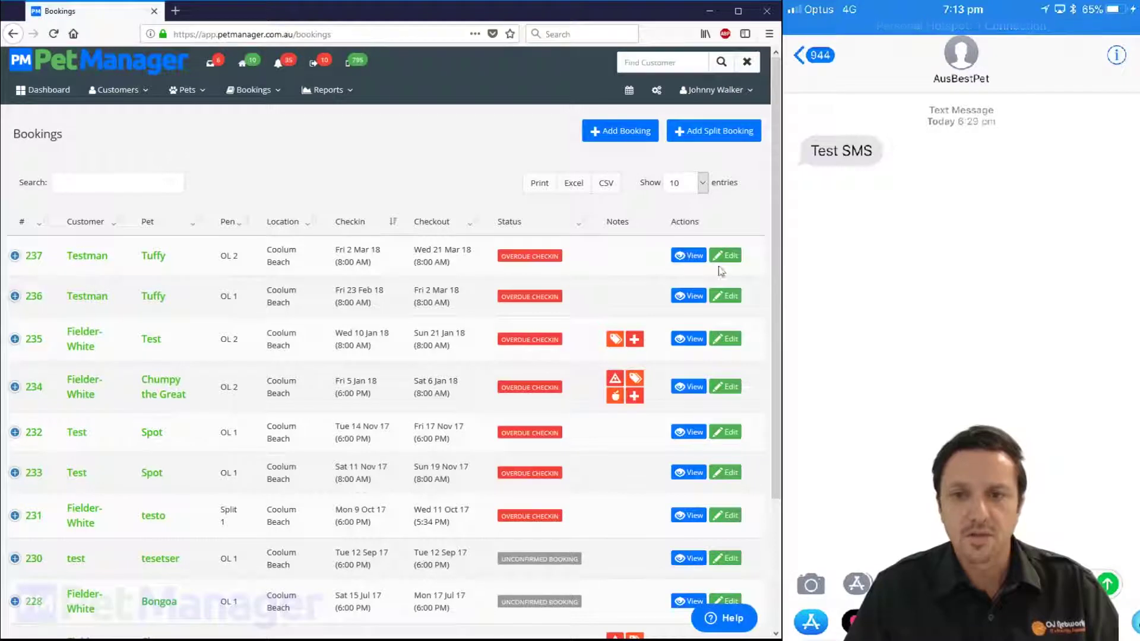
{"action": "left_click", "coordinate": [696, 257]}
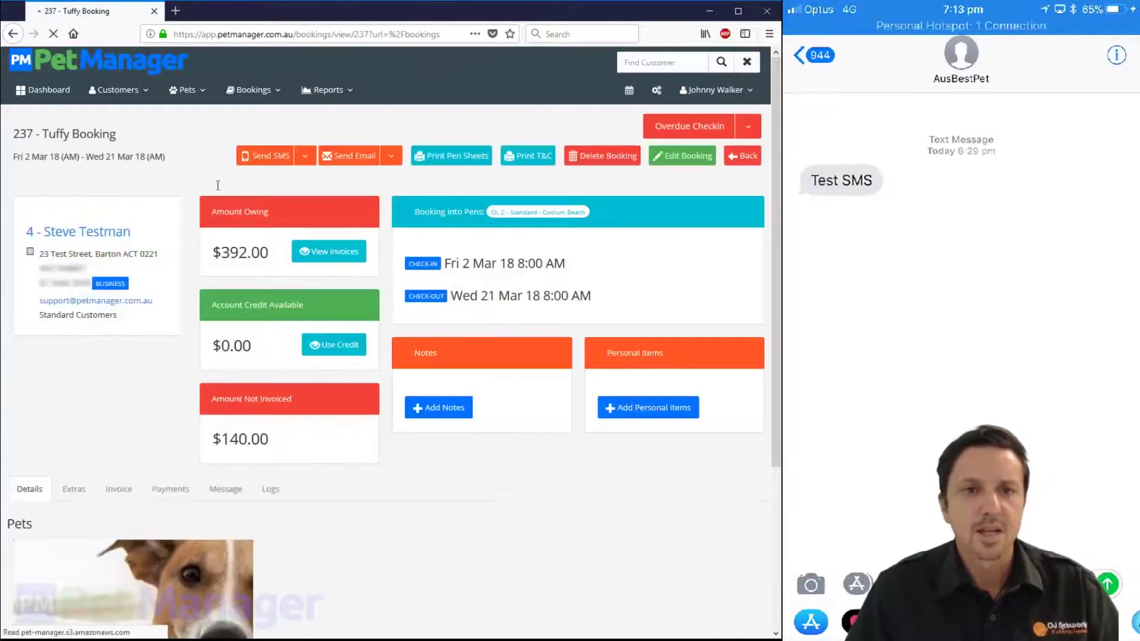
{"action": "left_click", "coordinate": [305, 157]}
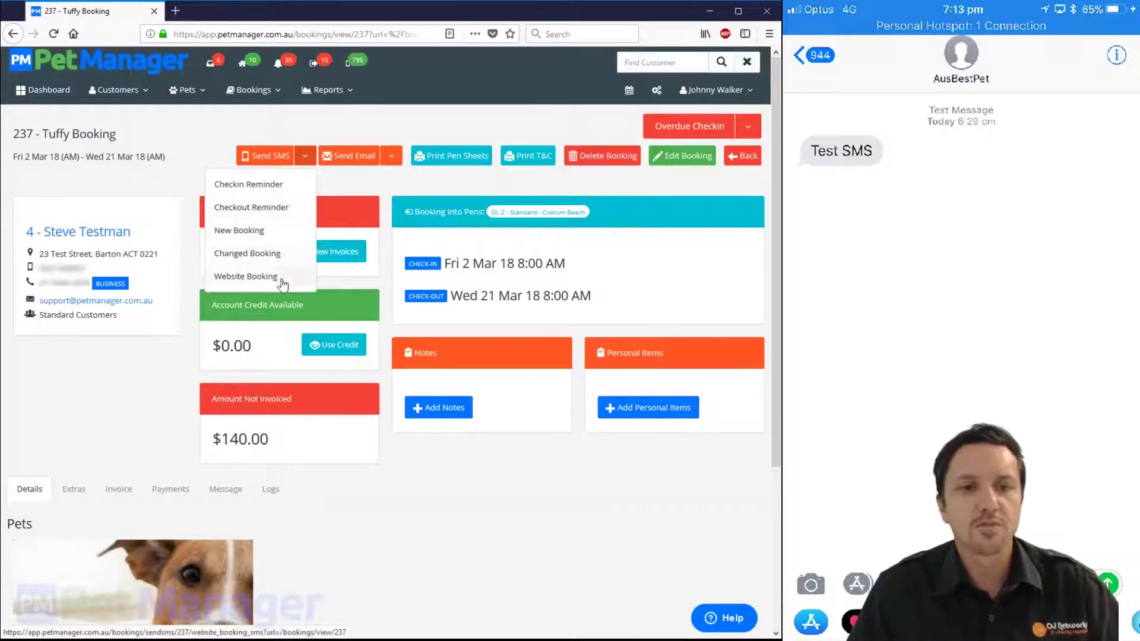
{"action": "left_click", "coordinate": [274, 188]}
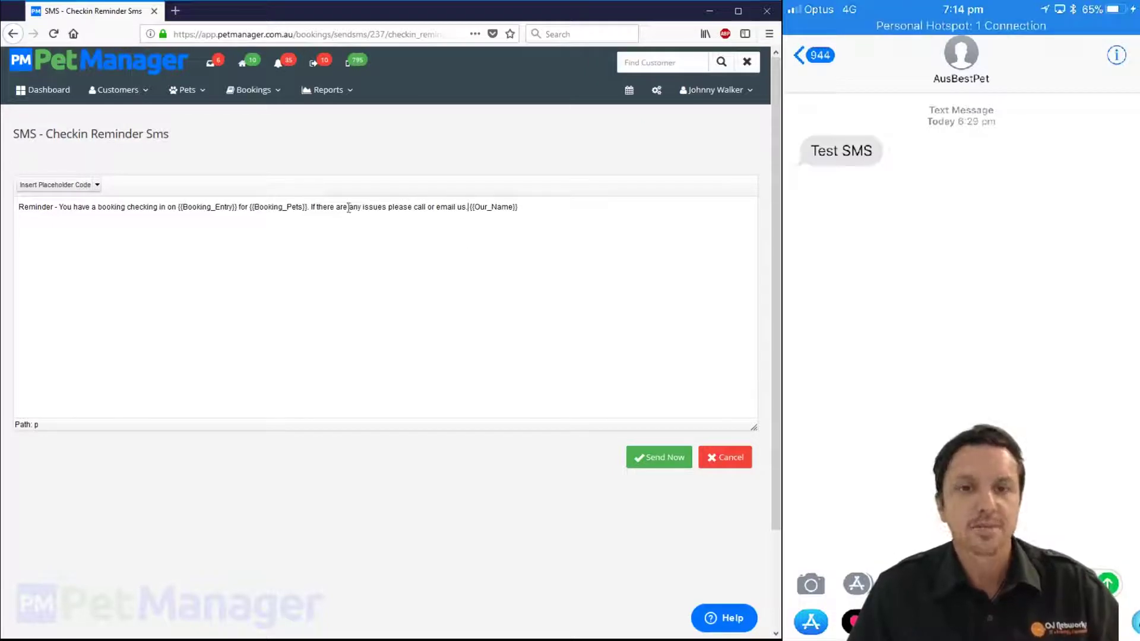
Send the Checkin Reminder SMS for Tuffy's booking and open the booking's SMS and email logs
{"action": "left_click", "coordinate": [662, 461]}
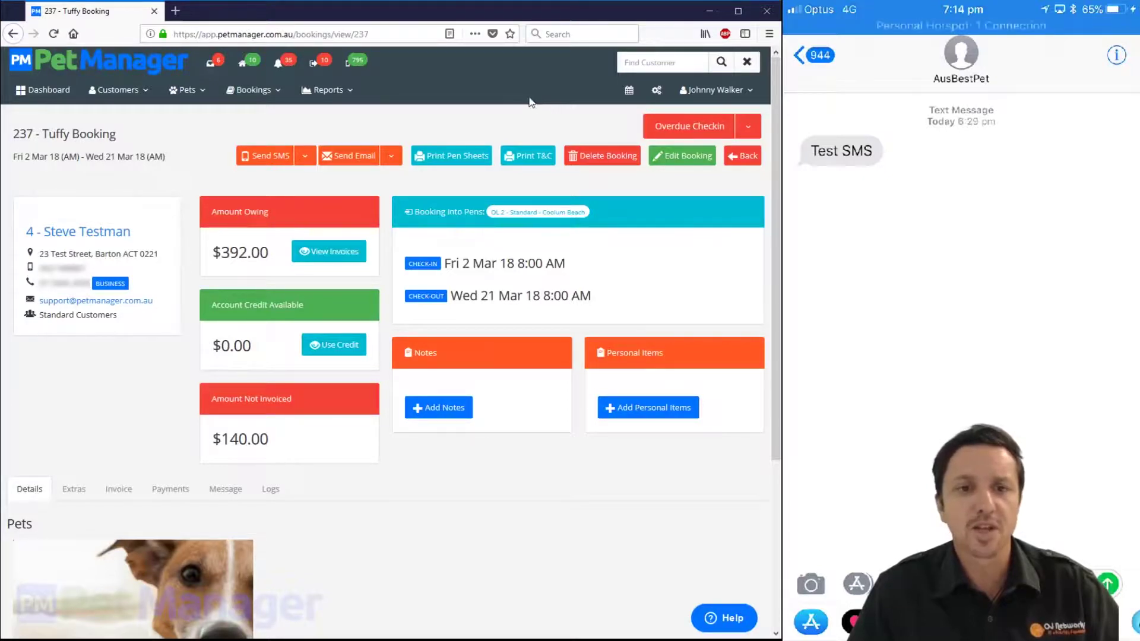
{"action": "scroll", "coordinate": [208, 278], "scroll_direction": "down", "scroll_amount": 3}
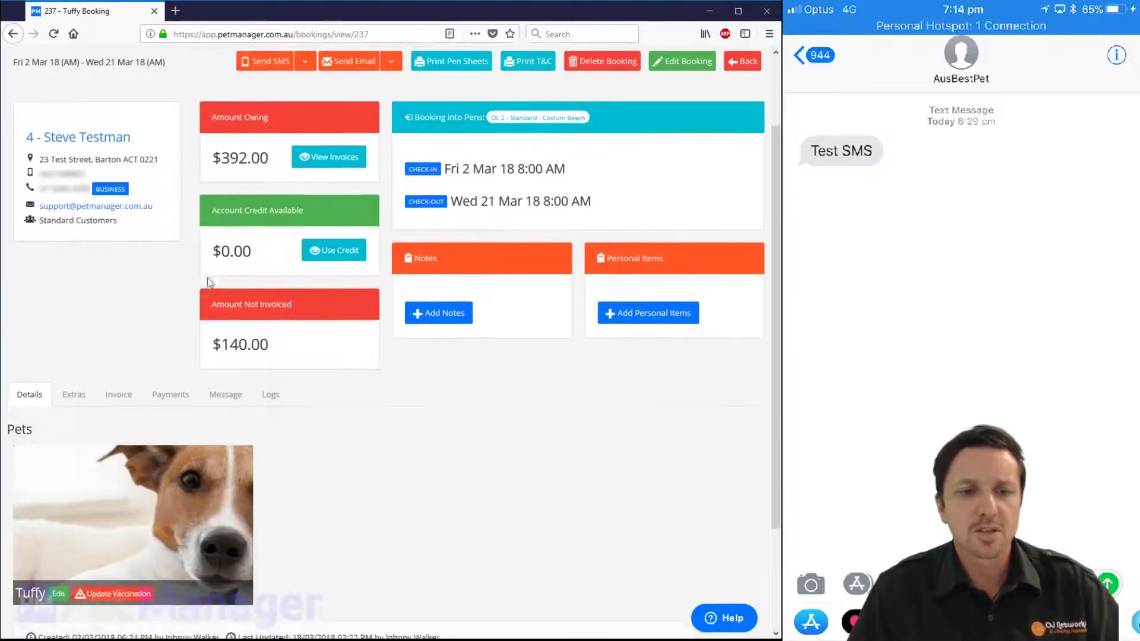
{"action": "left_click", "coordinate": [272, 377]}
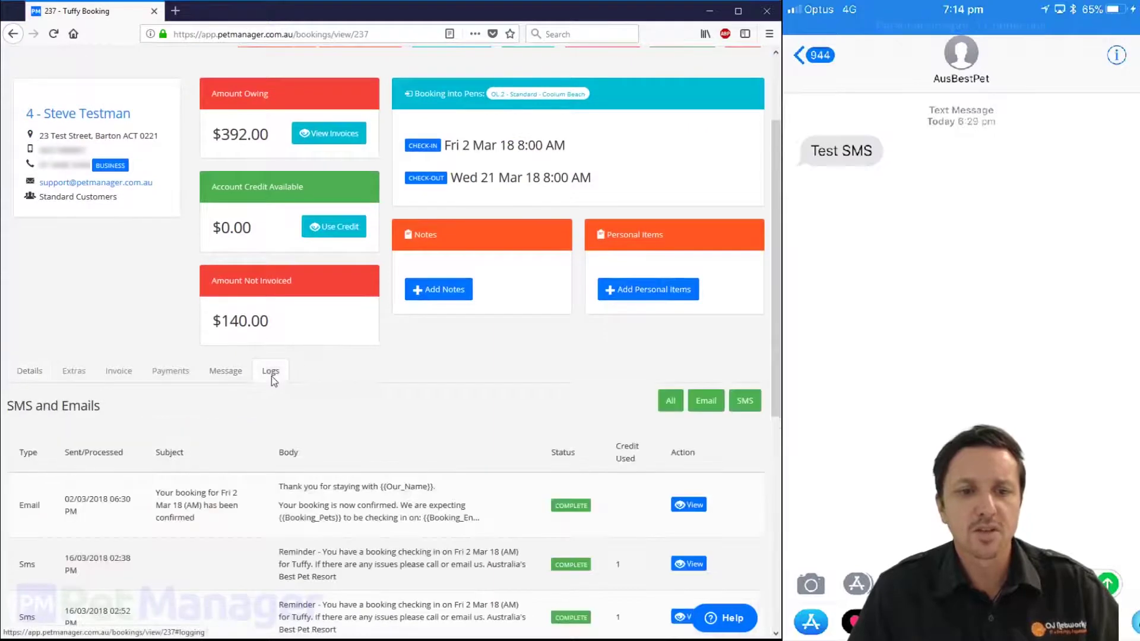
Filter the booking's logs to SMS only and examine the sent status and message body of the newest reminder entry
{"action": "scroll", "coordinate": [333, 311], "scroll_direction": "down", "scroll_amount": 2}
{"action": "scroll", "coordinate": [336, 314], "scroll_direction": "down", "scroll_amount": 8}
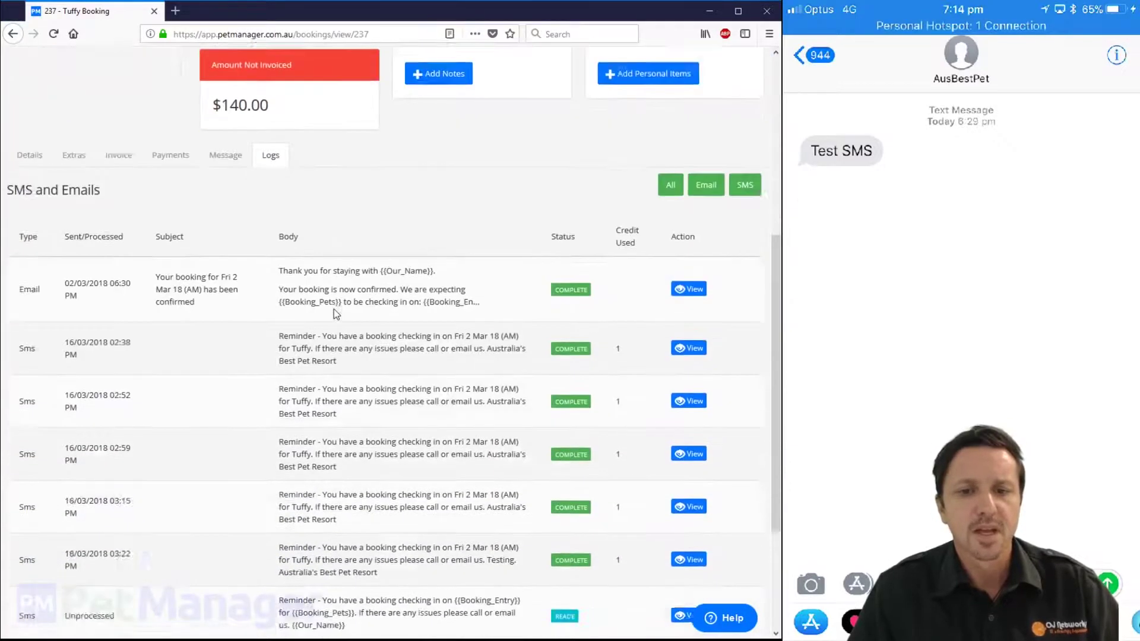
{"action": "scroll", "coordinate": [336, 314], "scroll_direction": "up", "scroll_amount": 7}
{"action": "scroll", "coordinate": [336, 314], "scroll_direction": "up", "scroll_amount": 2}
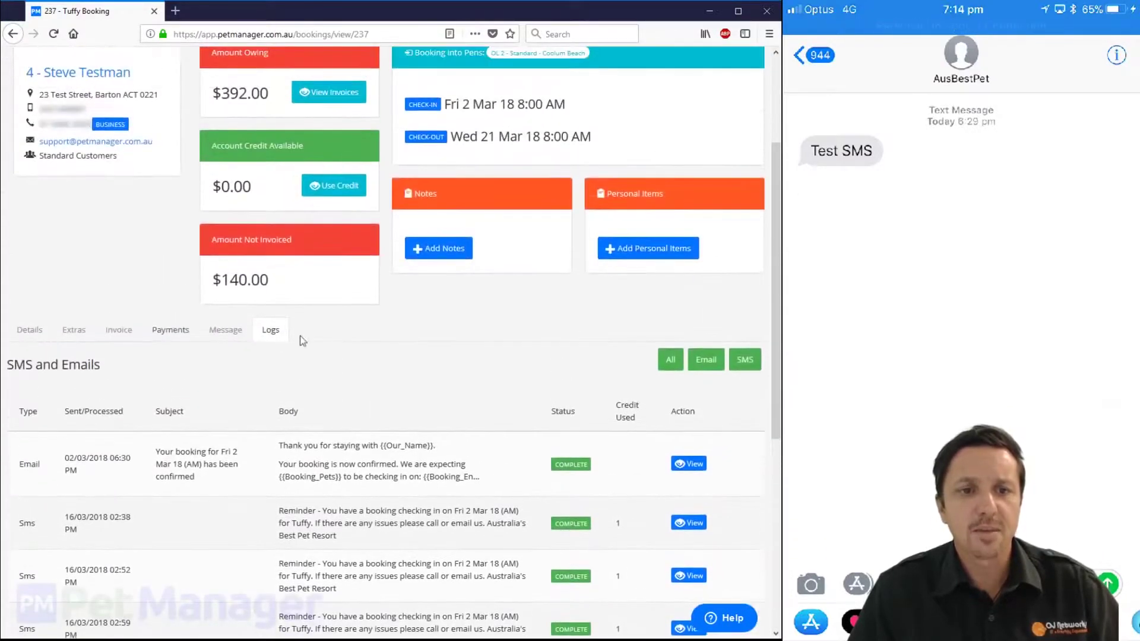
{"action": "scroll", "coordinate": [412, 345], "scroll_direction": "up", "scroll_amount": 4}
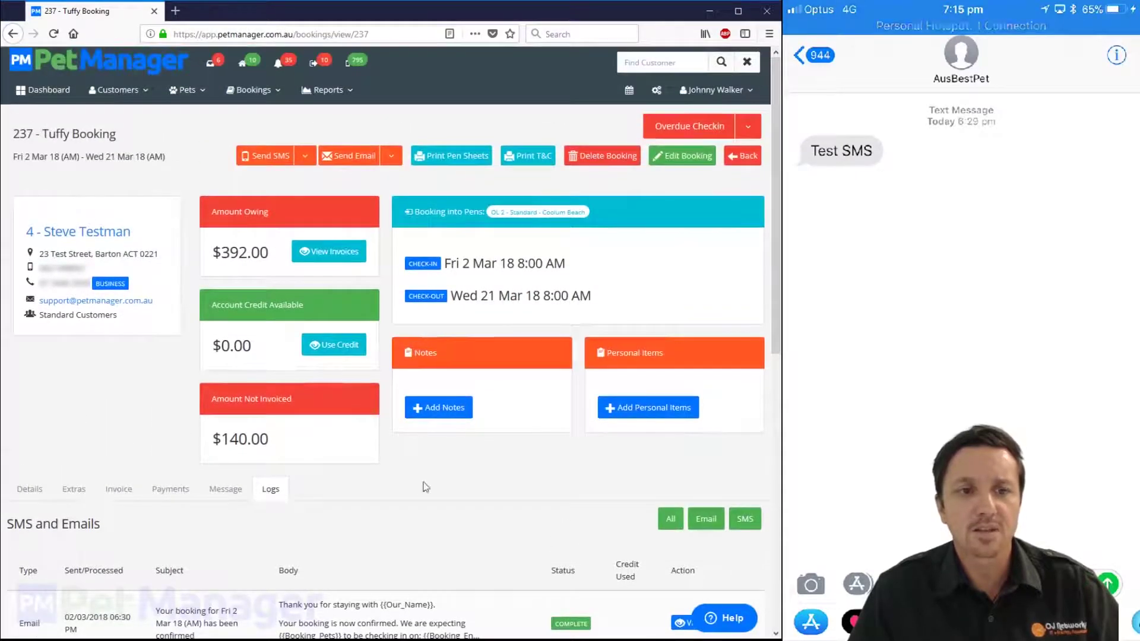
{"action": "scroll", "coordinate": [440, 486], "scroll_direction": "down", "scroll_amount": 10}
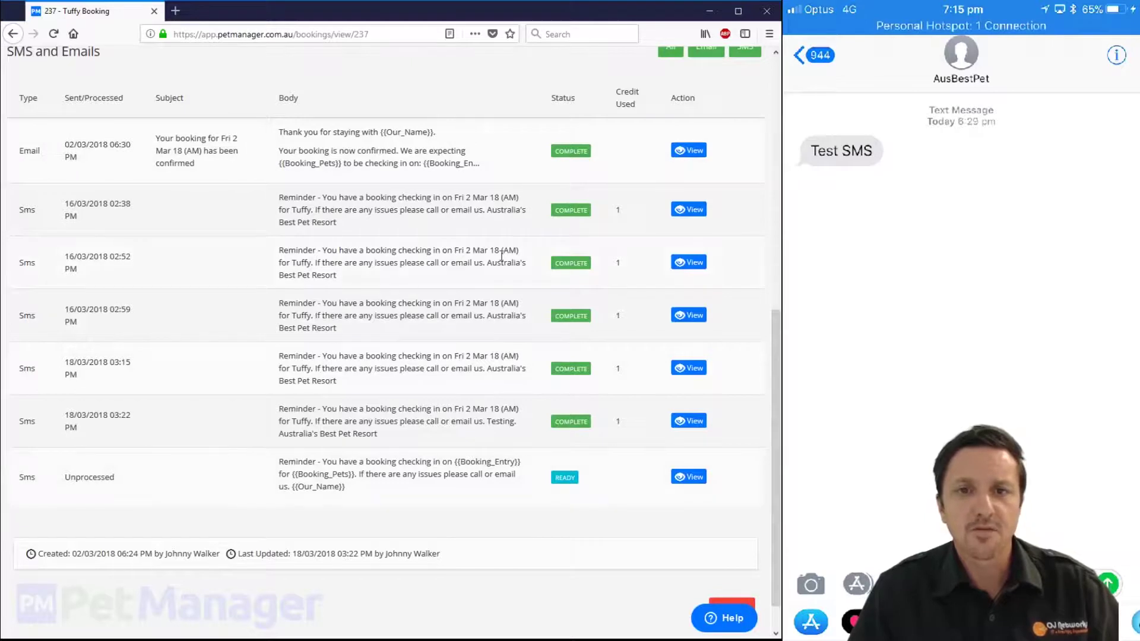
{"action": "scroll", "coordinate": [501, 255], "scroll_direction": "up", "scroll_amount": 2}
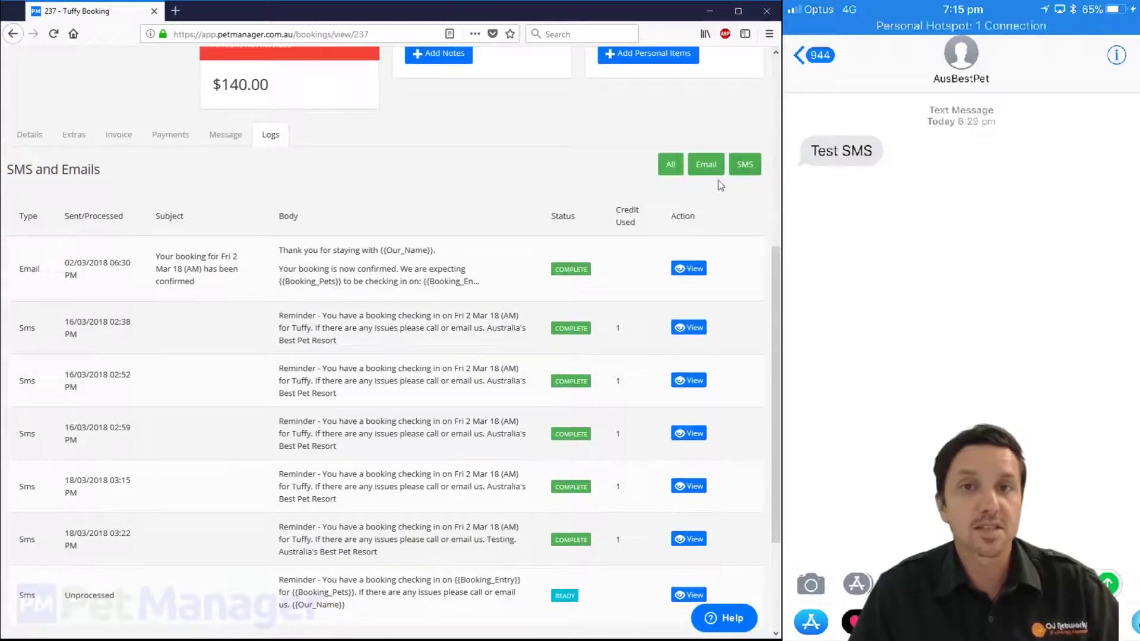
{"action": "left_click", "coordinate": [744, 167]}
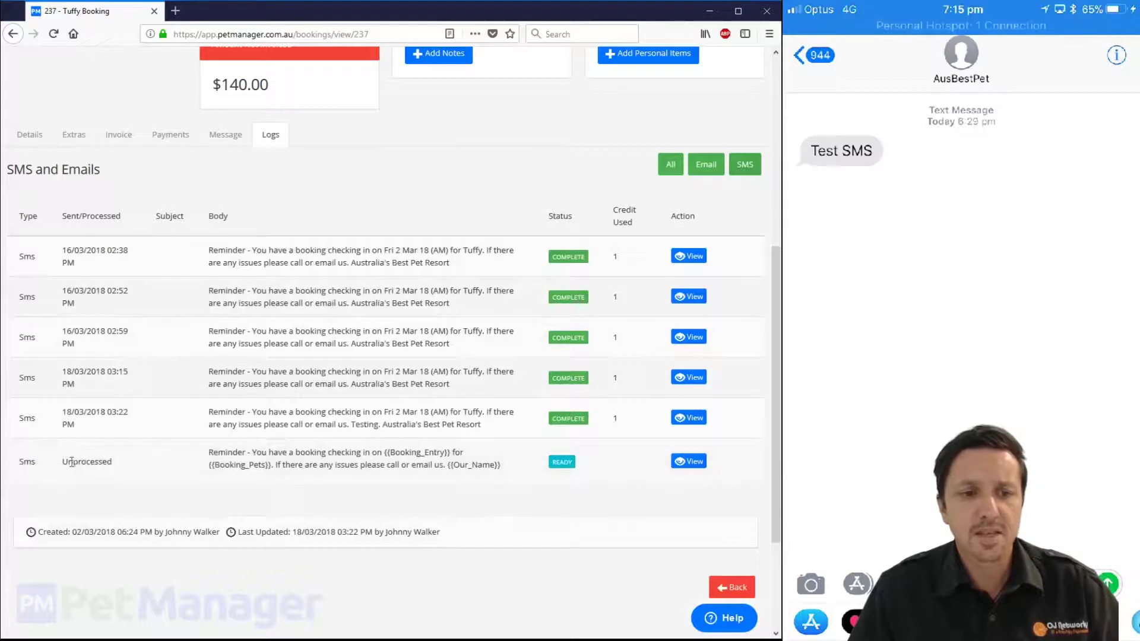
{"action": "left_click_drag", "start_coordinate": [64, 460], "coordinate": [119, 469]}
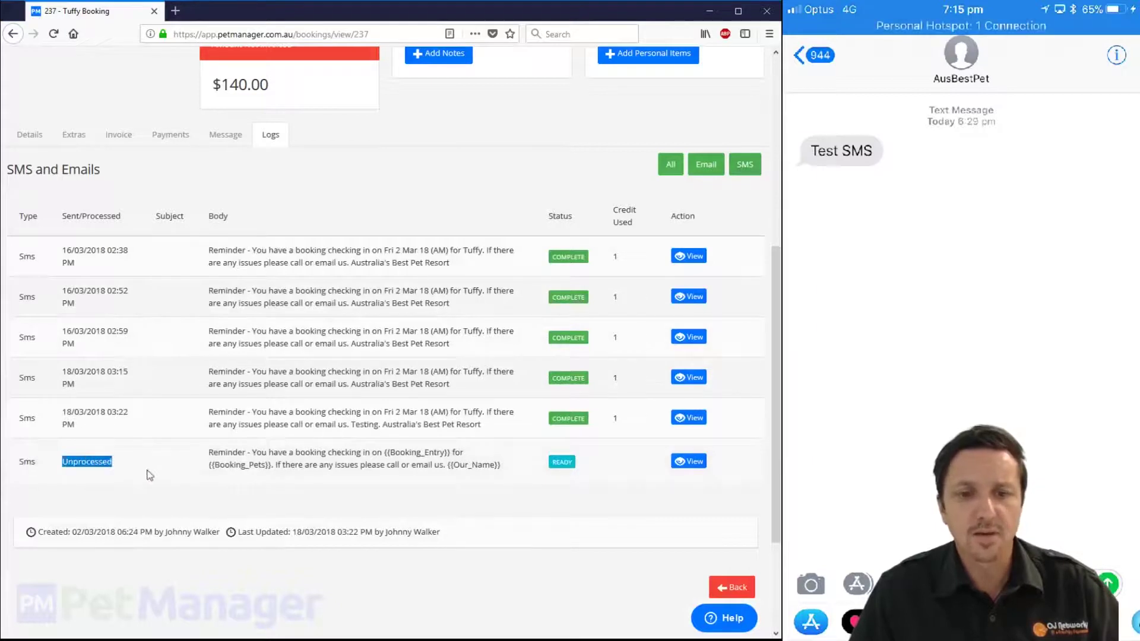
{"action": "left_click_drag", "start_coordinate": [209, 453], "coordinate": [531, 478]}
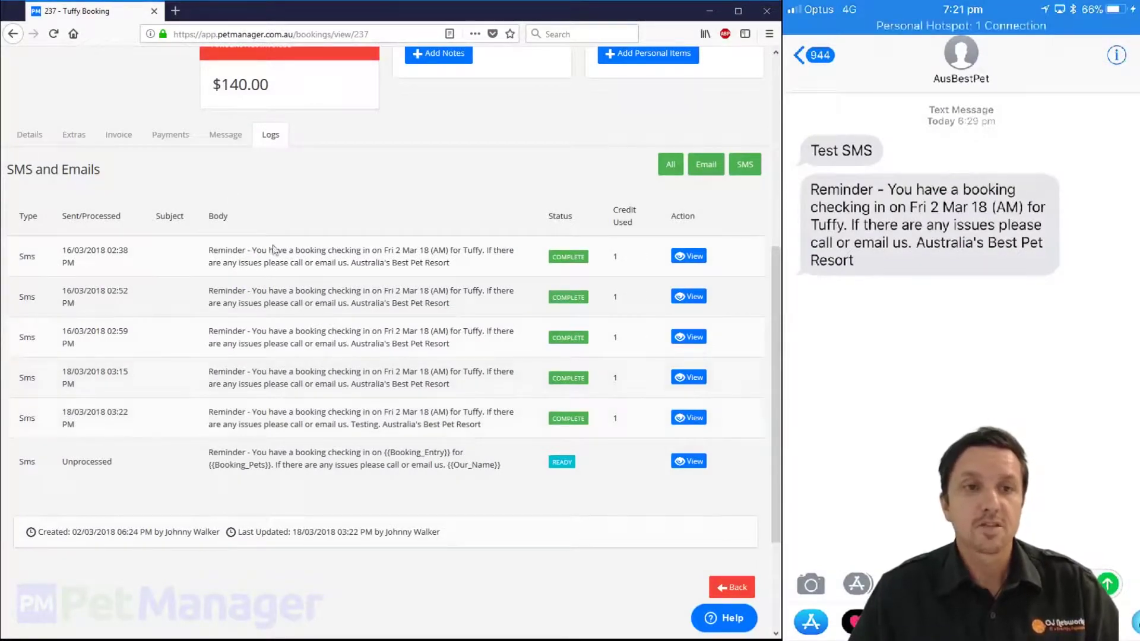
Refresh the booking's logs and check the details of the reminder SMS sent 19/03/2018 07:21 PM, closing the detail page when done
{"action": "left_click", "coordinate": [53, 34]}
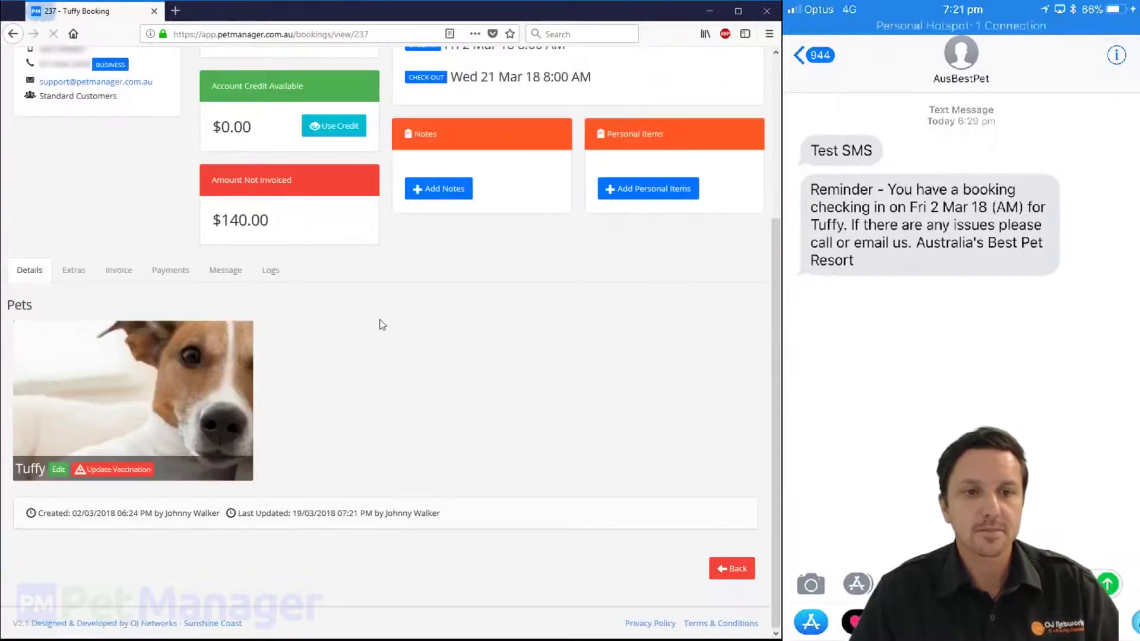
{"action": "left_click", "coordinate": [281, 277]}
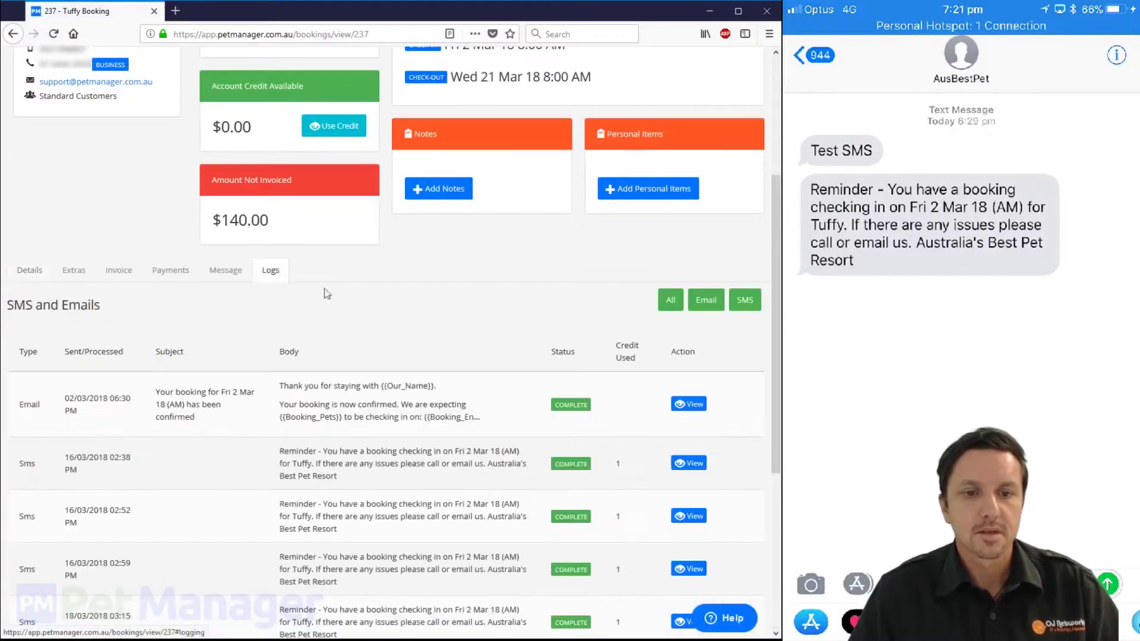
{"action": "scroll", "coordinate": [355, 322], "scroll_direction": "down", "scroll_amount": 4}
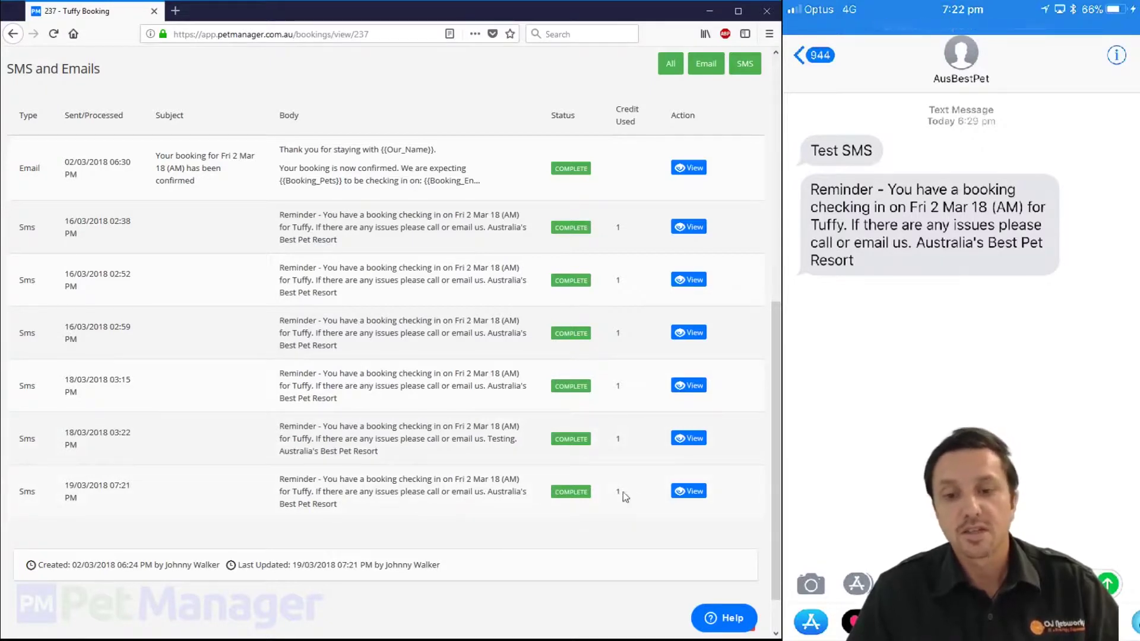
{"action": "left_click", "coordinate": [687, 491]}
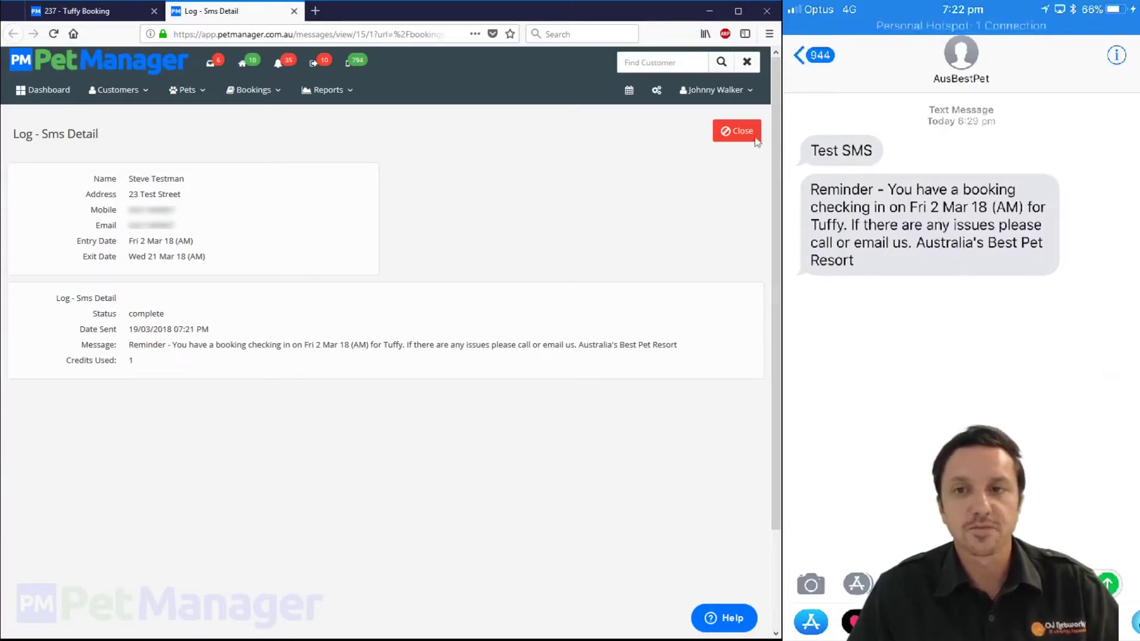
{"action": "left_click", "coordinate": [737, 132]}
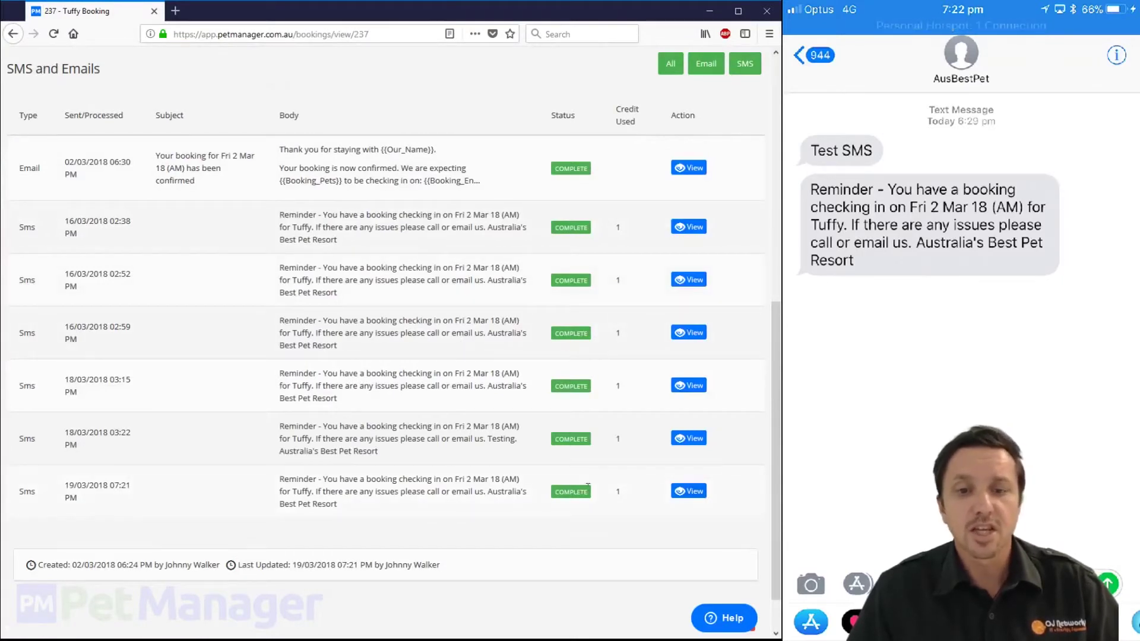
Bring up the help message form from the booking page, look over its fields and cancel it without sending
{"action": "scroll", "coordinate": [501, 385], "scroll_direction": "up", "scroll_amount": 4}
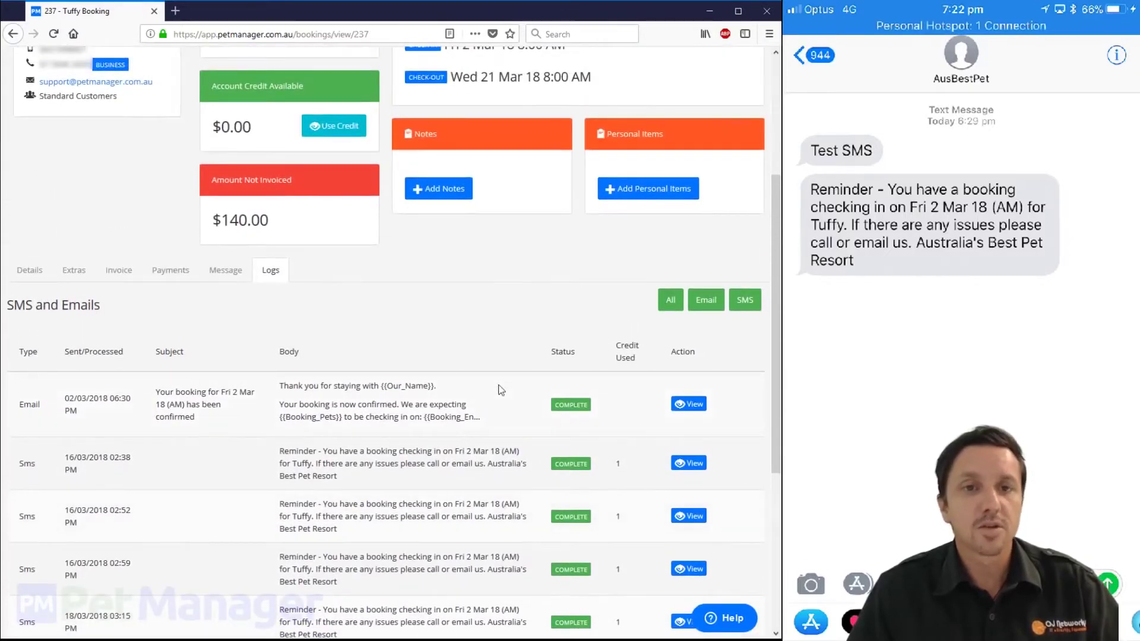
{"action": "scroll", "coordinate": [501, 391], "scroll_direction": "up", "scroll_amount": 4}
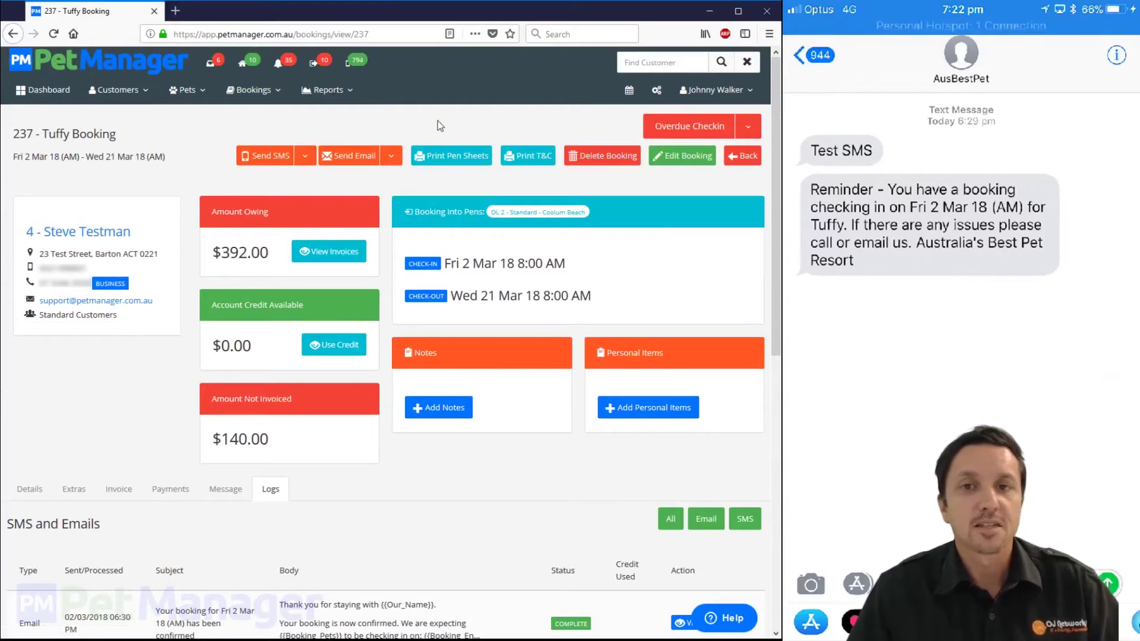
{"action": "left_click", "coordinate": [730, 629]}
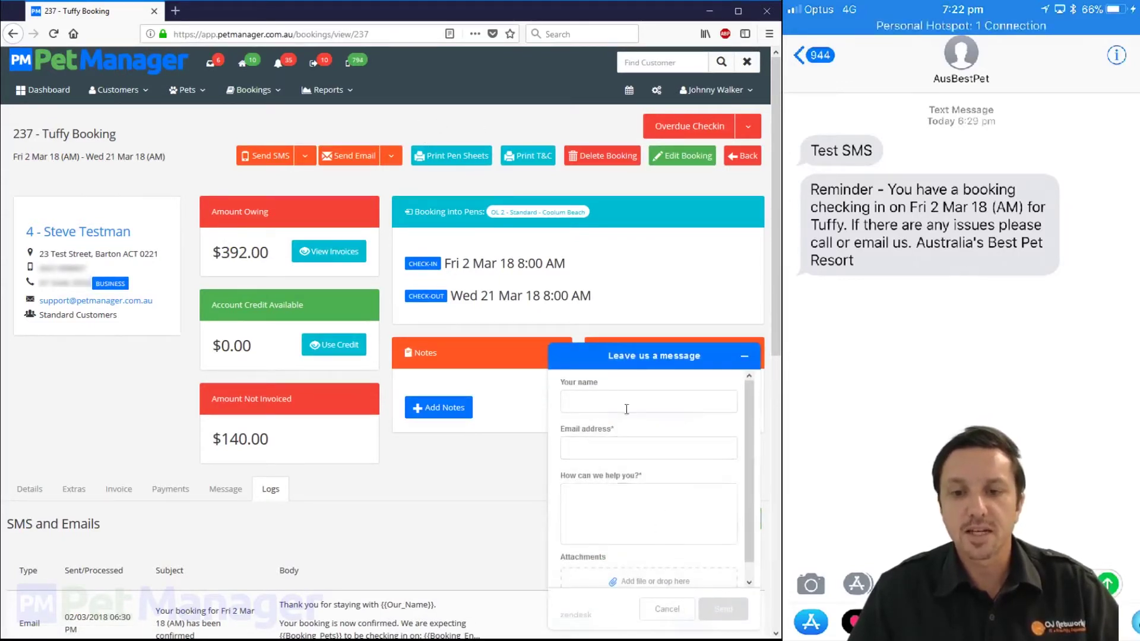
{"action": "left_click", "coordinate": [660, 615]}
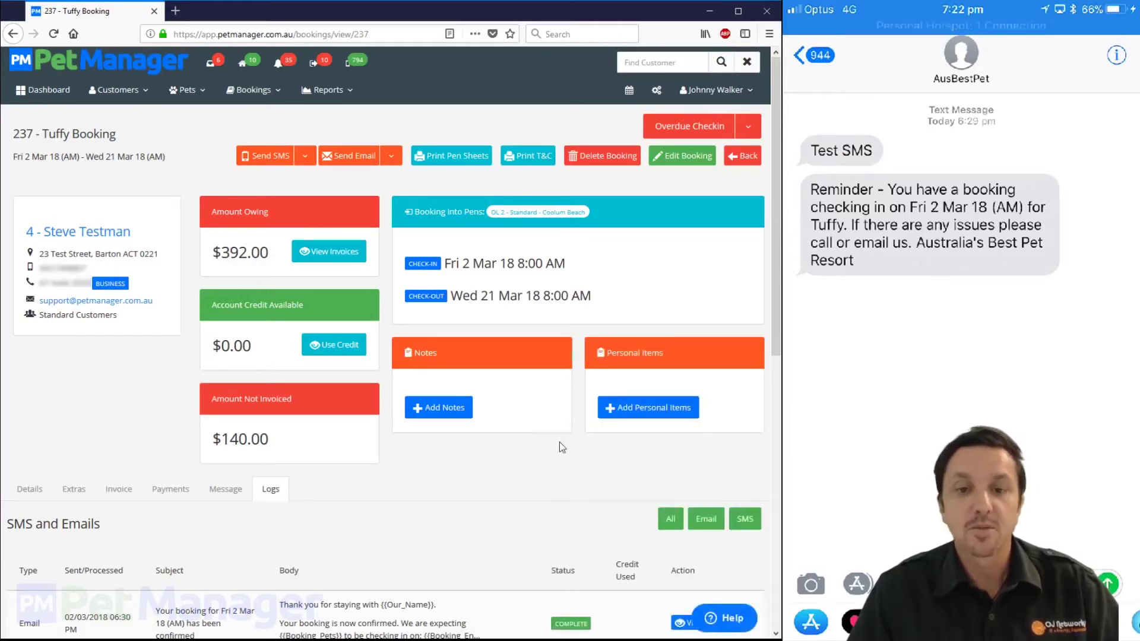